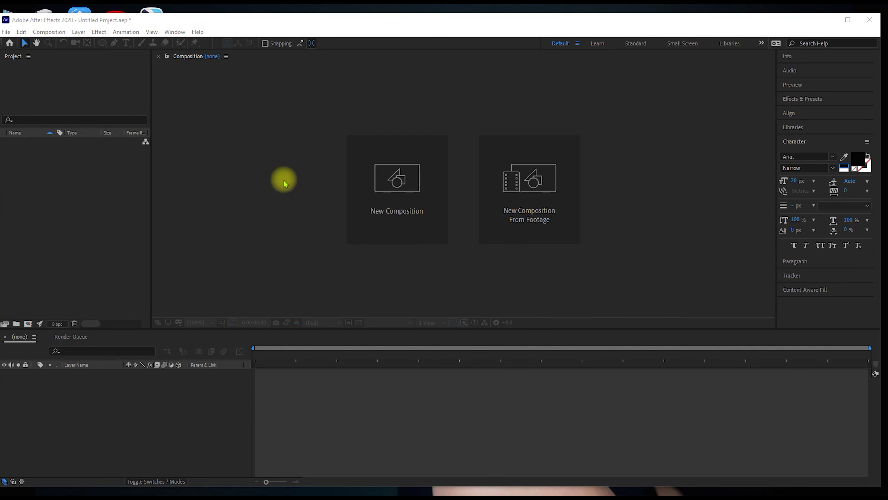
Create a composition named main and import the bell, cursor, profile, subscribe and sound asset files into the project.
click(409, 194)
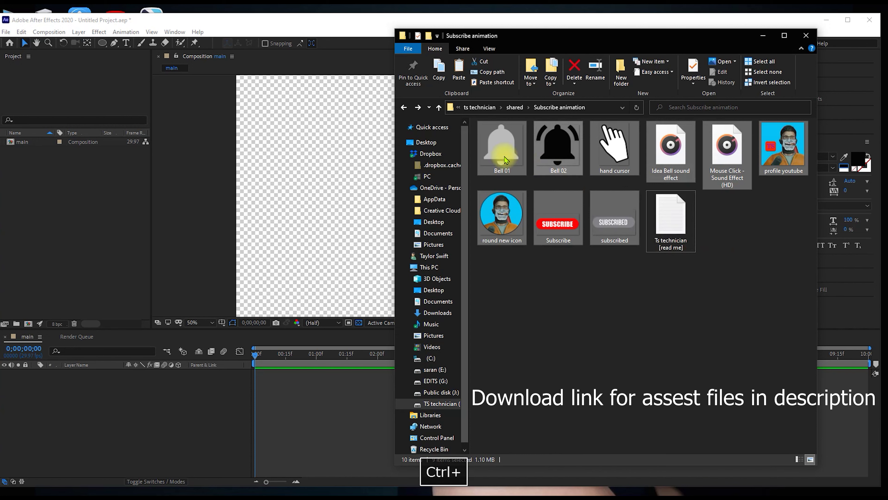
drag(502, 147, 92, 234)
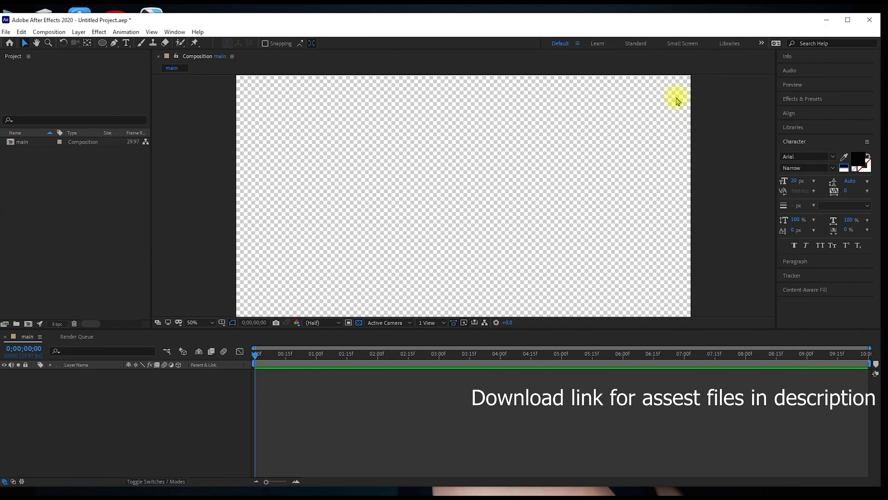
click(61, 277)
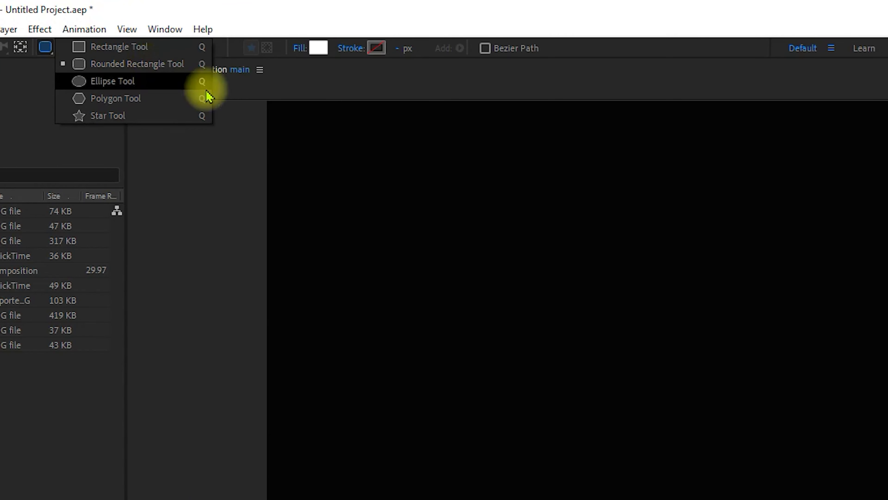
Draw a white rounded rectangle about 1060 by 250 px in the composition and set its roundness to 35.
click(353, 167)
drag(525, 280, 787, 357)
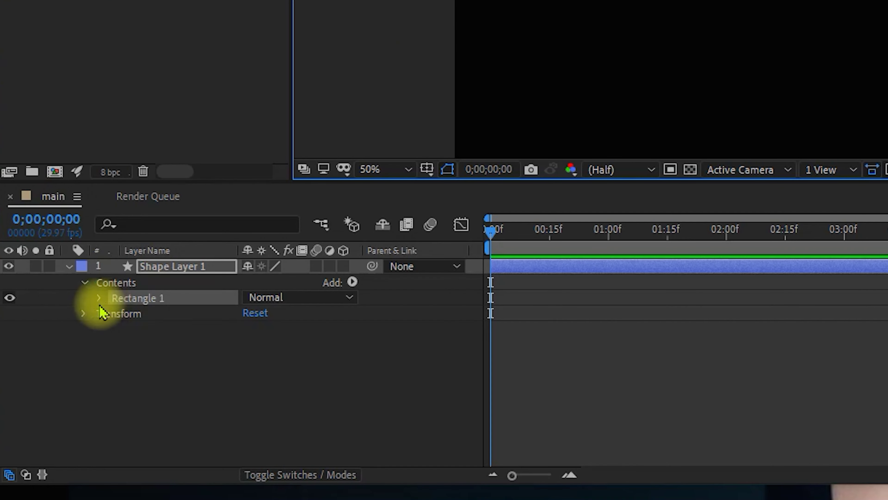
click(99, 298)
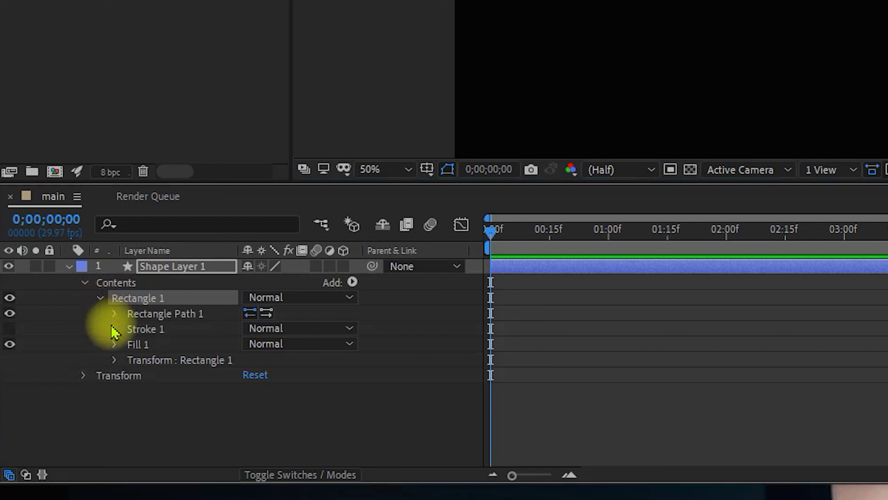
click(113, 314)
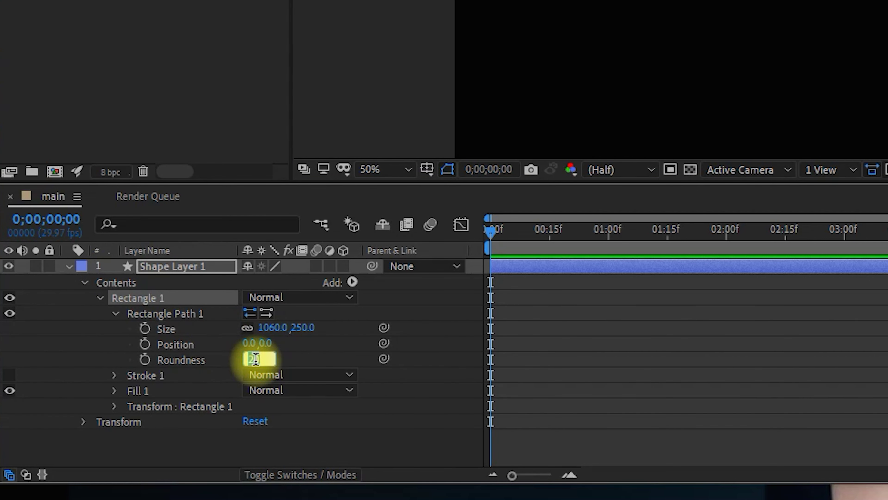
text(35)
key(Return)
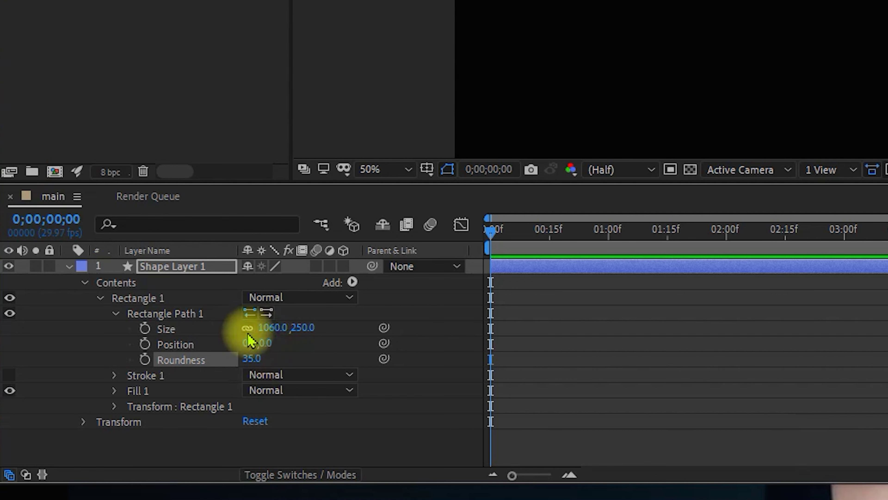
Unlink the rectangle's size proportions and set its size to 900 by 200.
click(247, 327)
click(272, 327)
text(900)
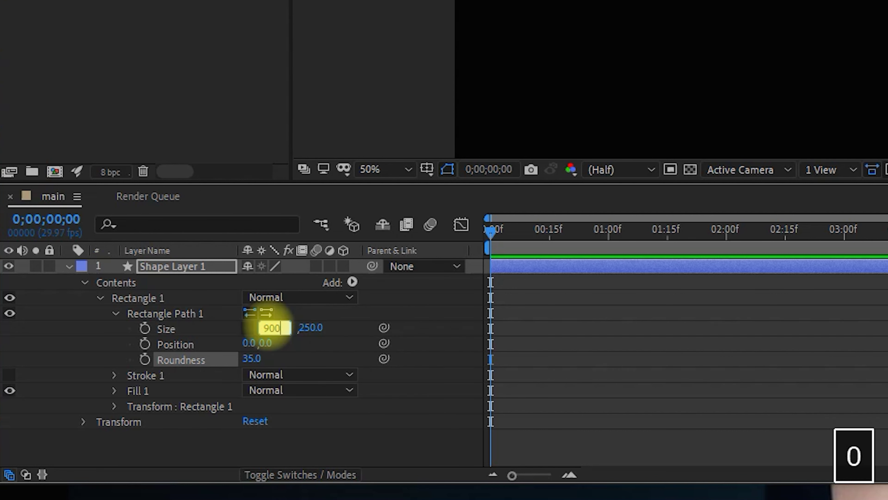
key(Return)
click(303, 328)
text(200)
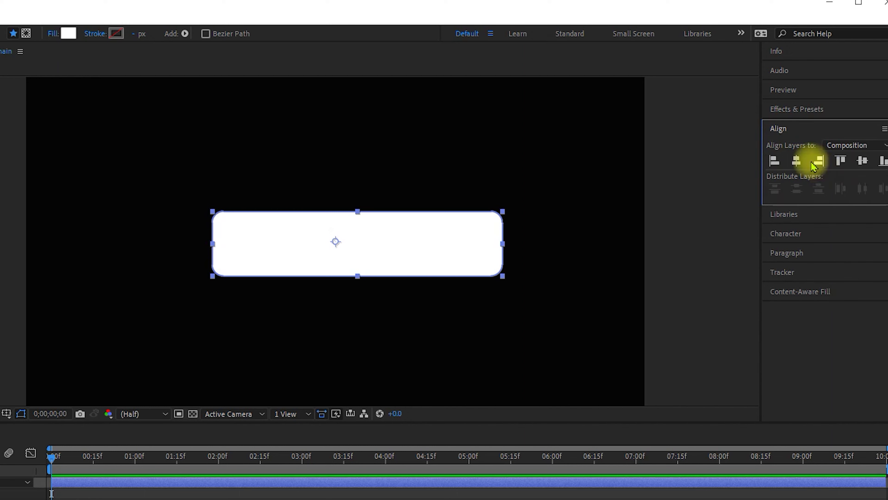
Centre the rectangle horizontally and vertically in the composition and rename its layer to main.
click(796, 161)
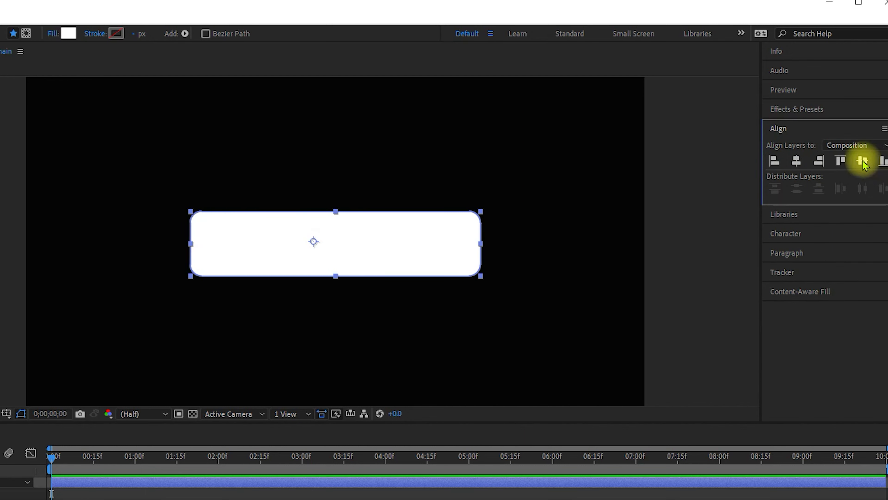
click(863, 160)
key(Return)
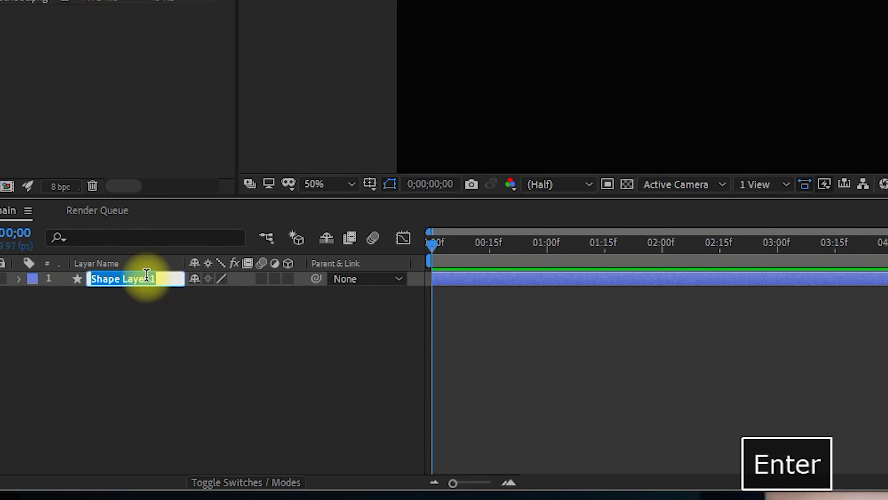
text(main)
key(Return)
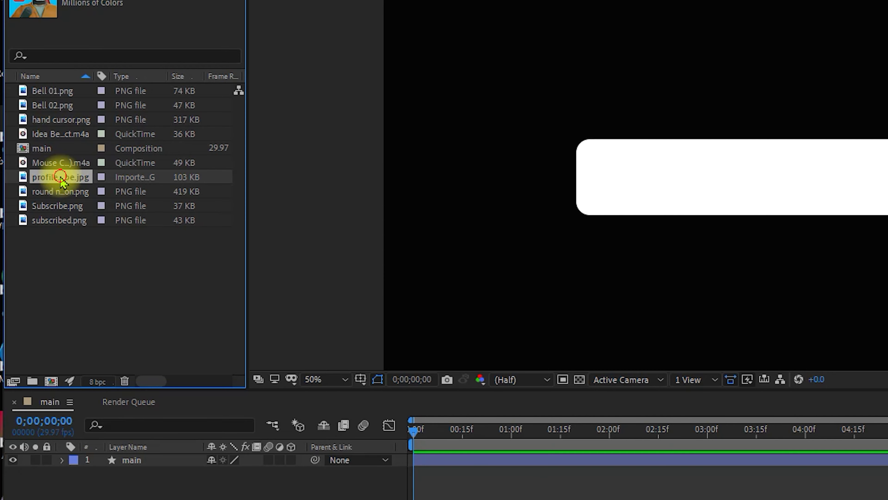
Add profile youtube.jpg above the rectangle layer and mask it with a full-size ellipse.
drag(59, 176, 93, 459)
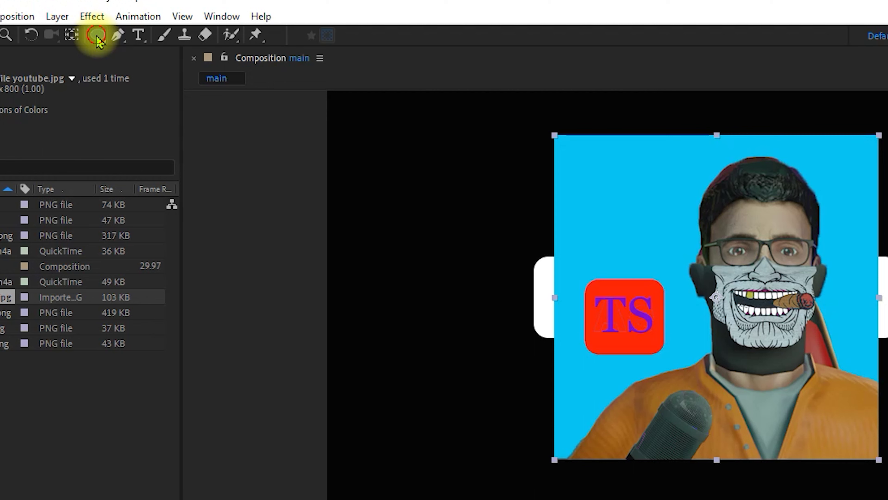
double_click(98, 36)
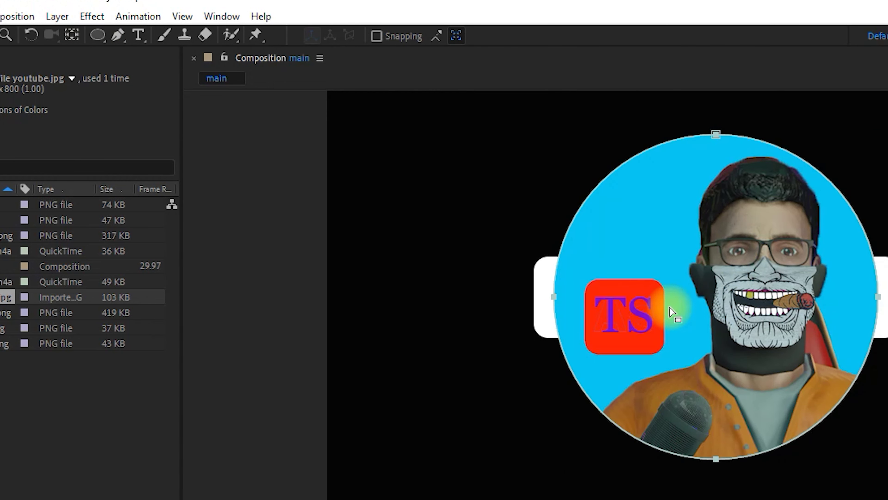
Scale the profile picture to 20% and move it to the left end of the white rectangle.
key(p)
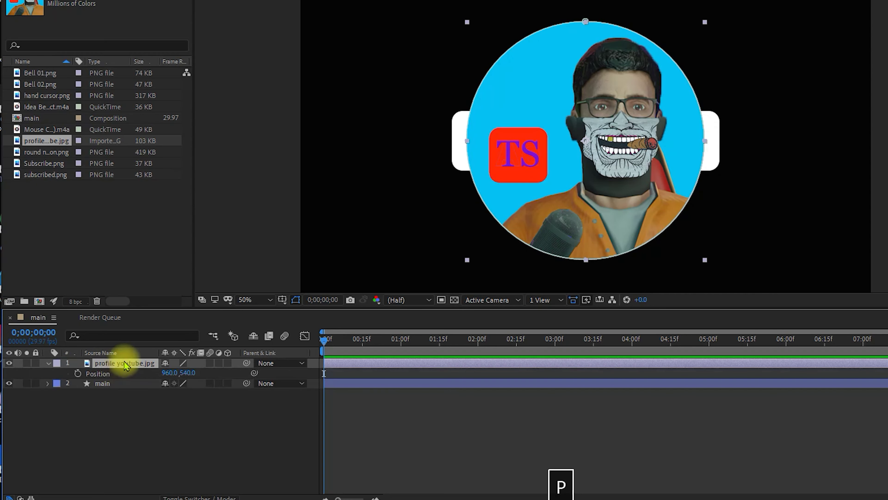
key(s)
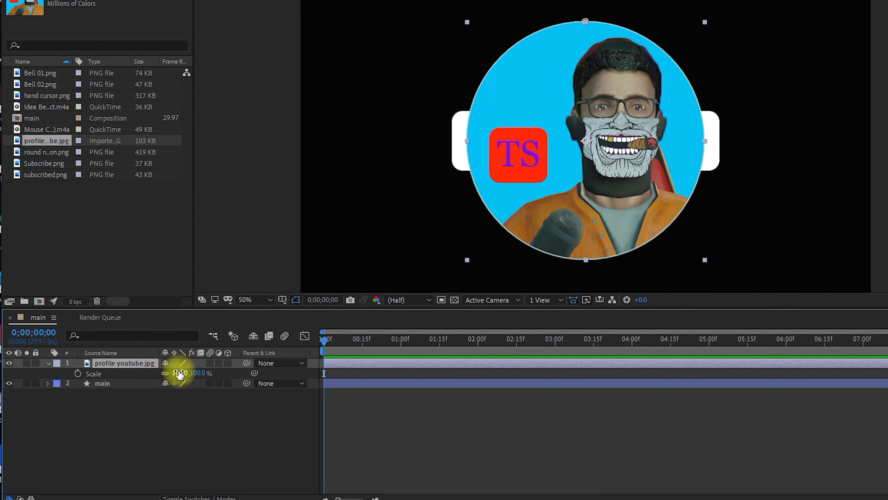
text(20)
key(Return)
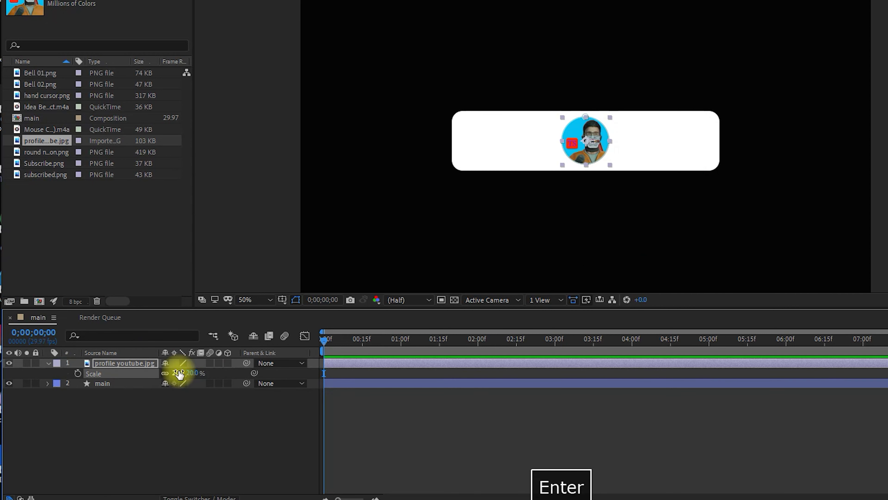
drag(592, 152, 490, 150)
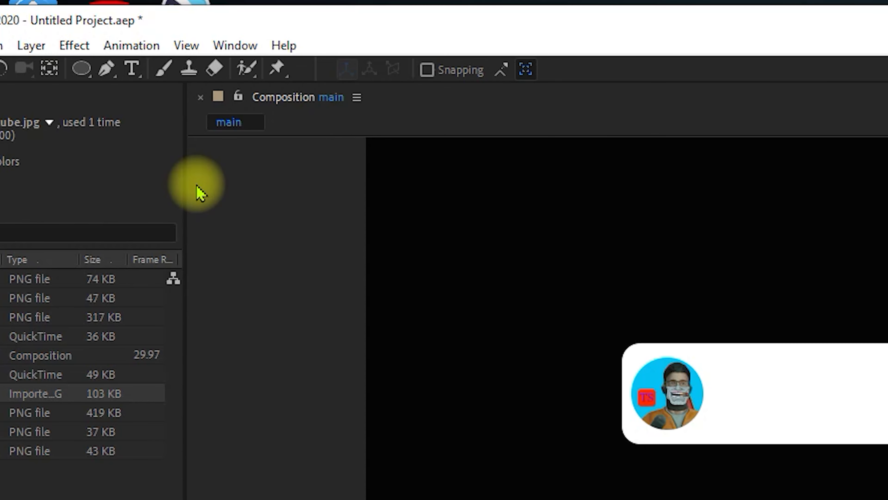
Add the text "TS technician" on the white rectangle beside the profile picture.
click(131, 68)
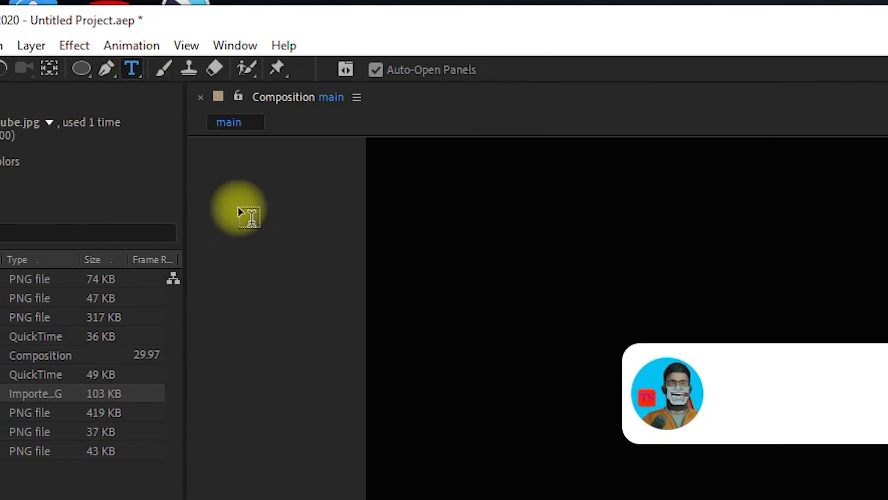
click(729, 379)
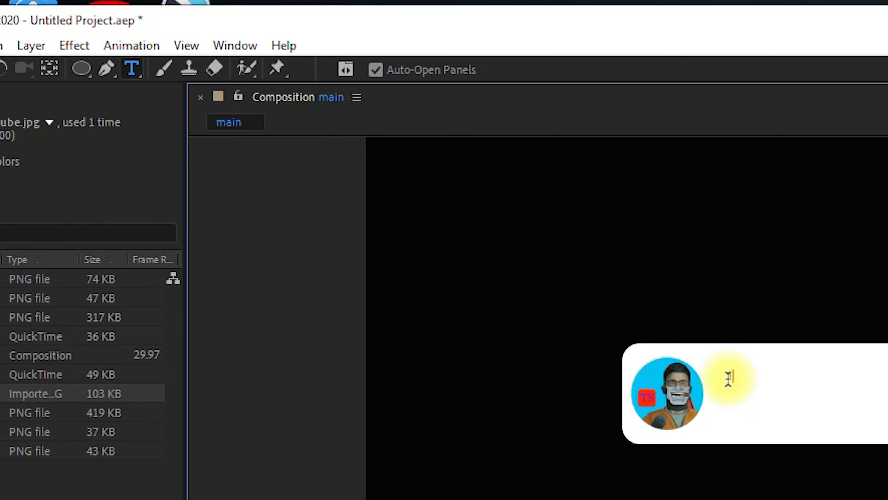
text(TS technician)
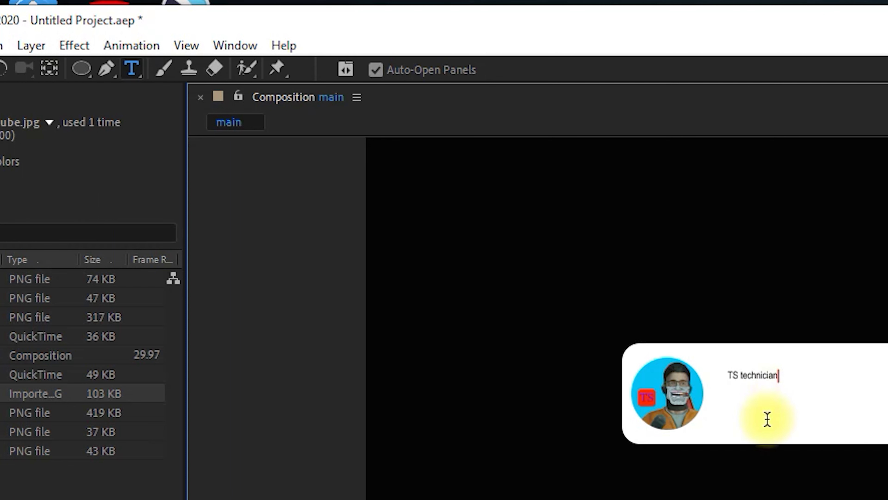
Set the font of the "TS technician" text to Gobold Uplow.
drag(799, 371, 669, 371)
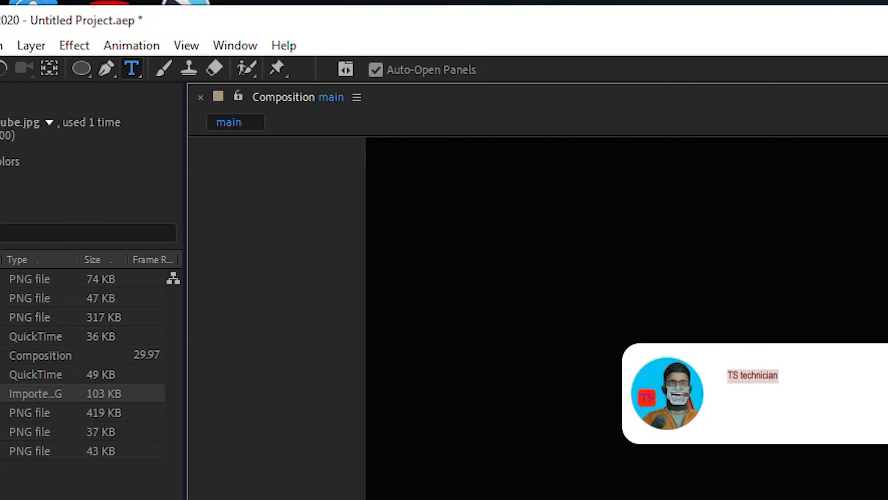
click(231, 45)
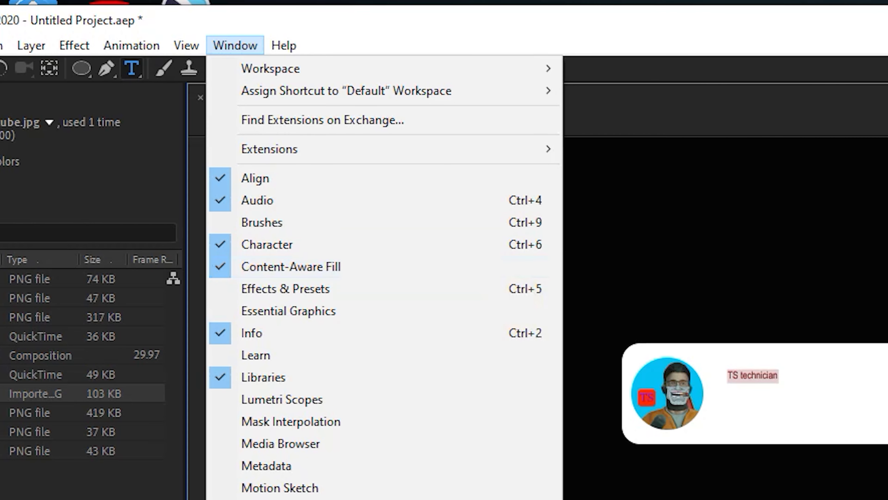
click(267, 244)
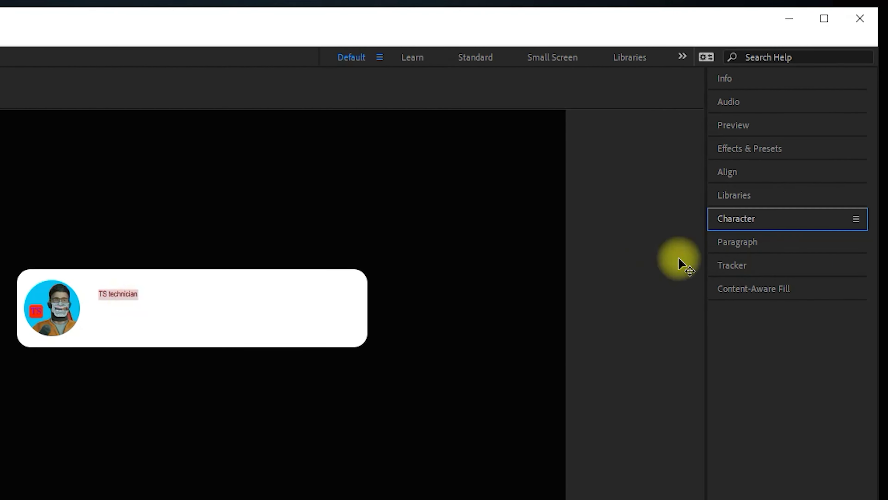
click(738, 220)
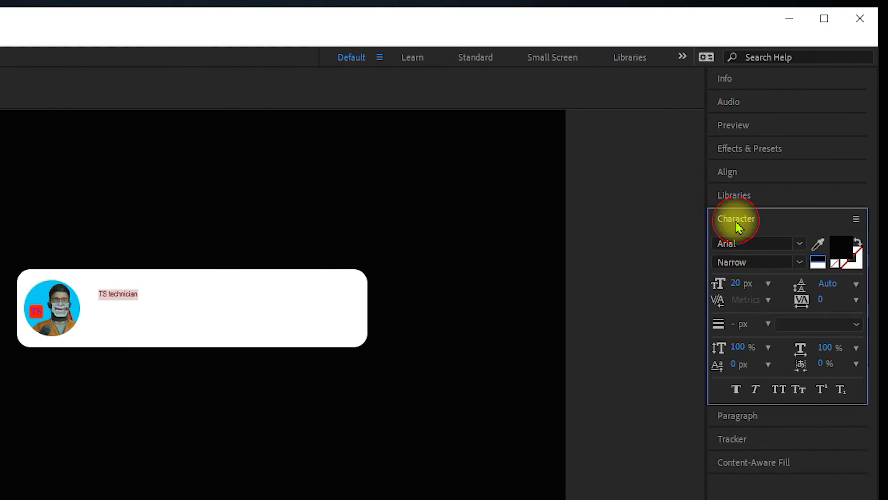
click(800, 245)
scroll(750, 477, down, 20)
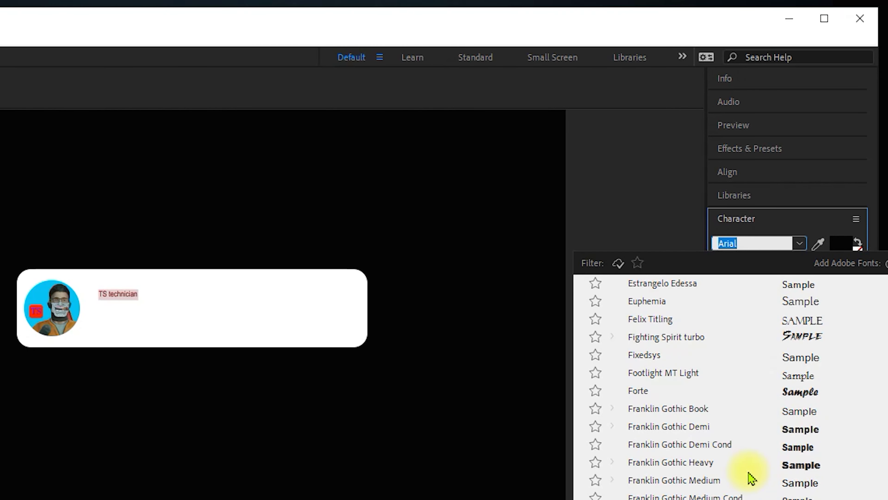
scroll(750, 476, down, 15)
click(799, 372)
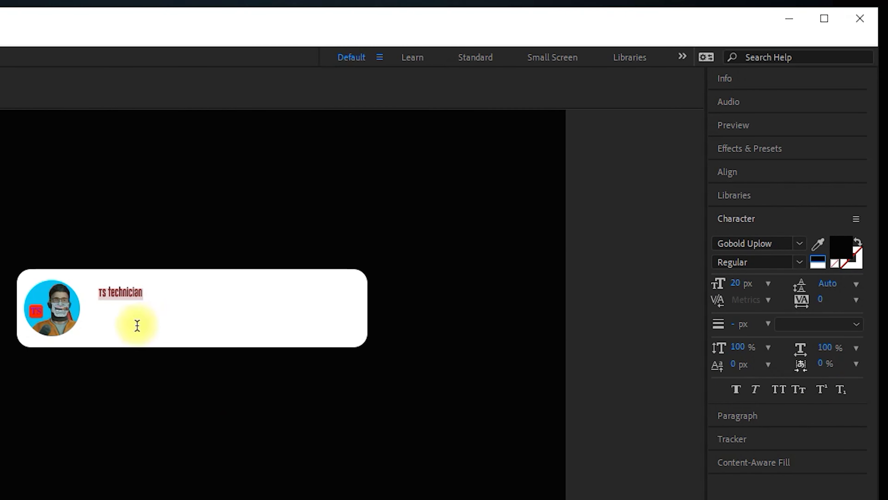
Move the "TS technician" text slightly down and right, and format it in Impact at 40 px.
drag(139, 339, 147, 354)
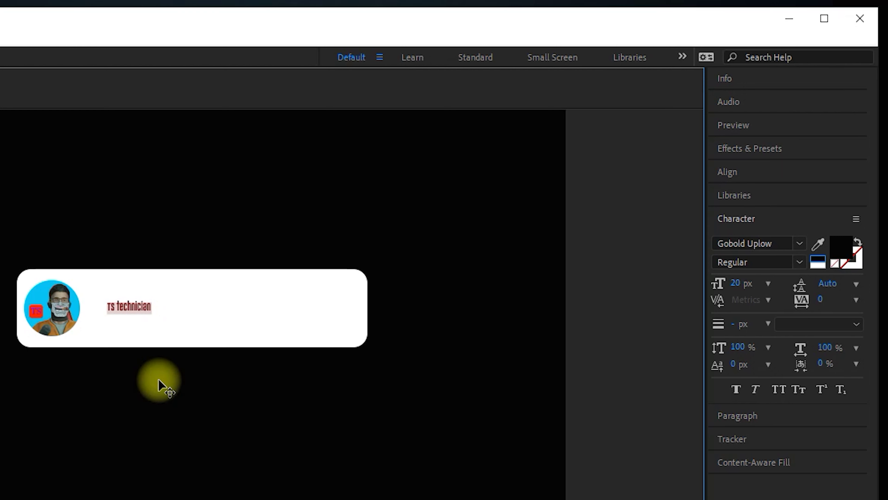
click(800, 244)
click(803, 476)
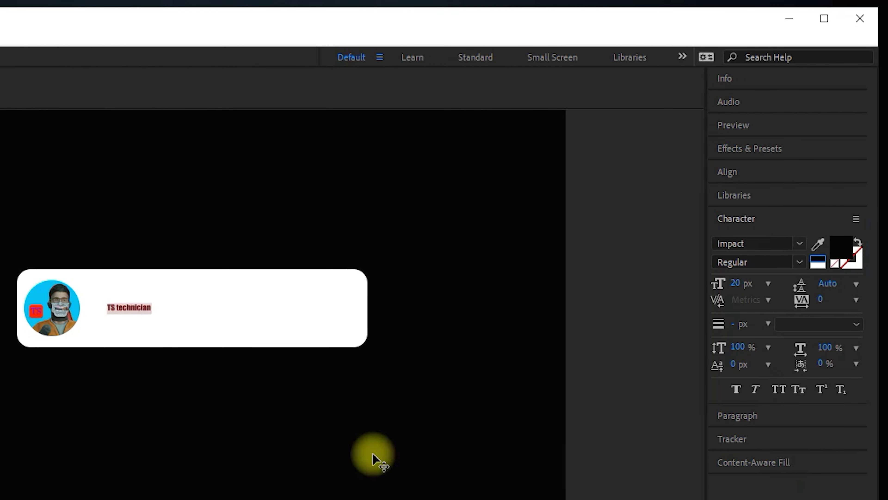
click(736, 283)
text(40)
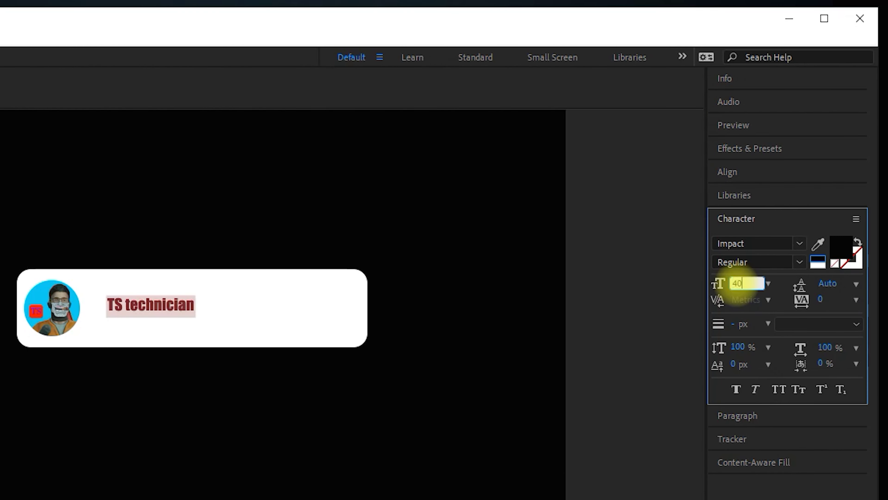
key(Return)
Create a new composition from Subscribe.png and place that composition as the top layer in main.
click(56, 196)
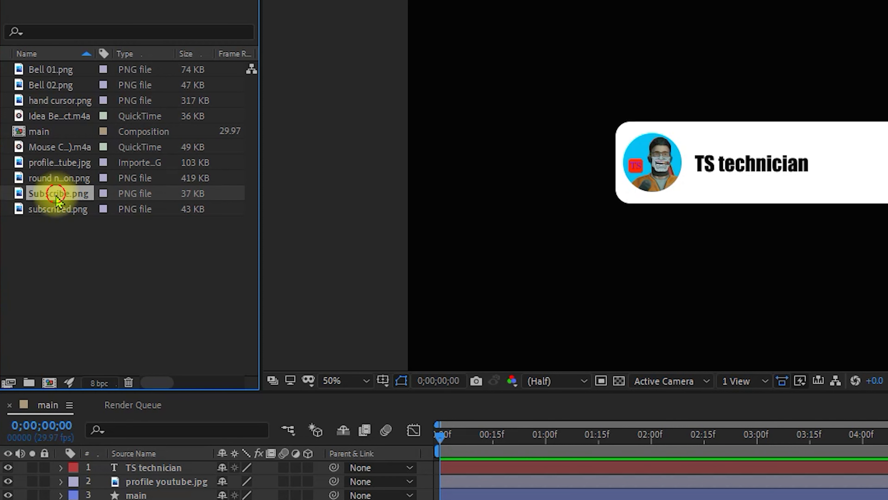
drag(57, 198, 50, 382)
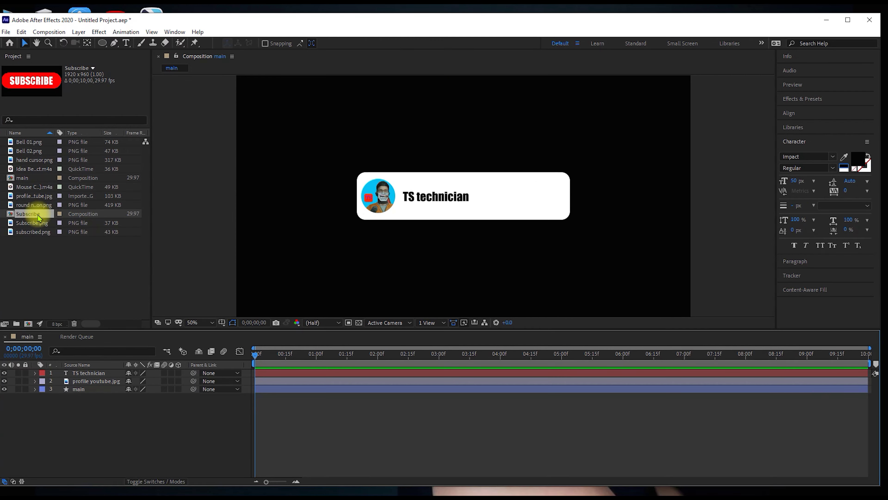
drag(62, 194, 176, 469)
drag(101, 375, 95, 368)
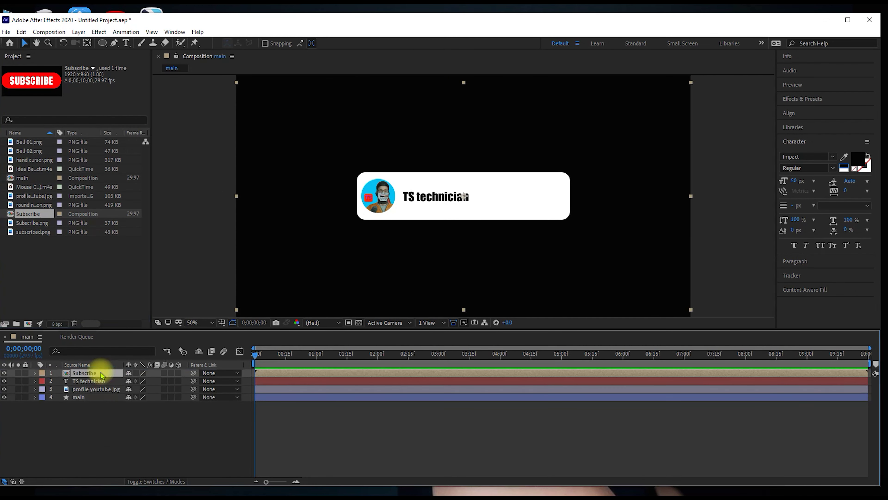
Scale the Subscribe layer to 15% and position it right of the "TS technician" text, vertically centred in the composition.
key(s)
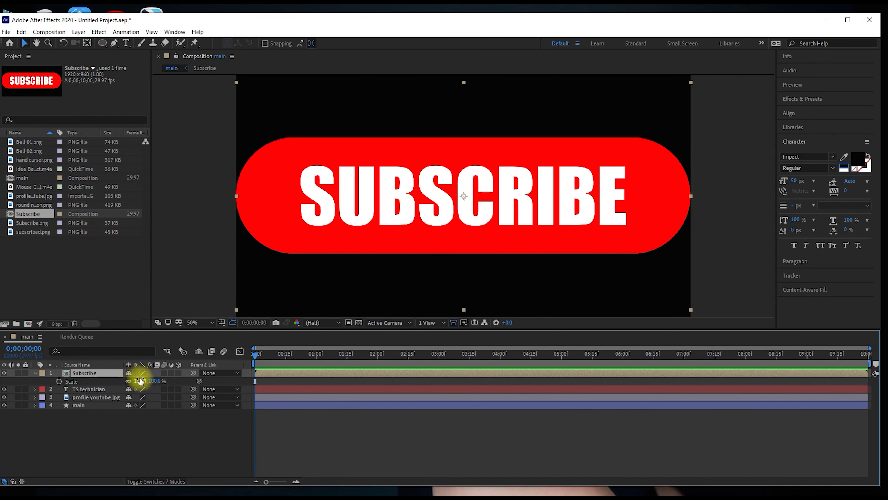
key(Return)
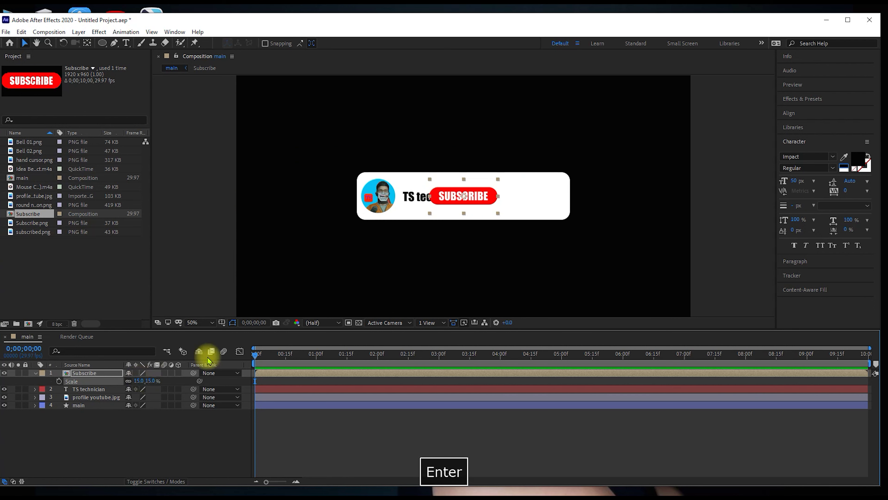
drag(482, 200, 530, 203)
click(796, 113)
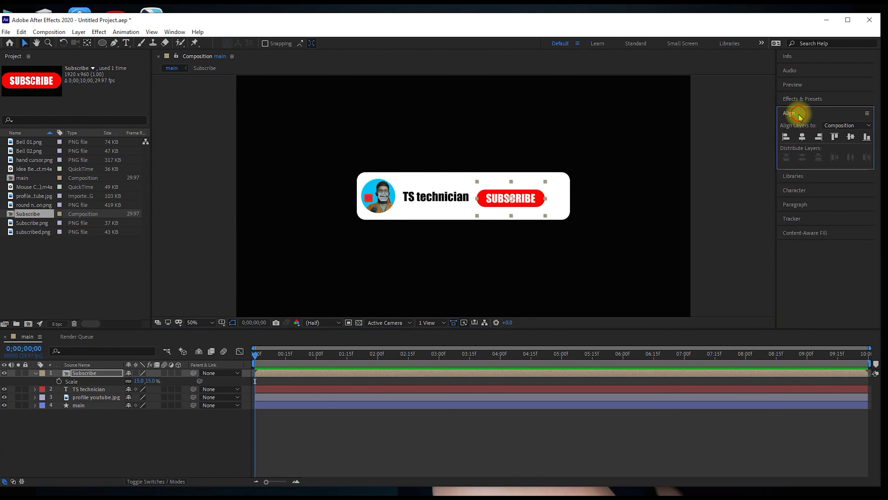
click(851, 137)
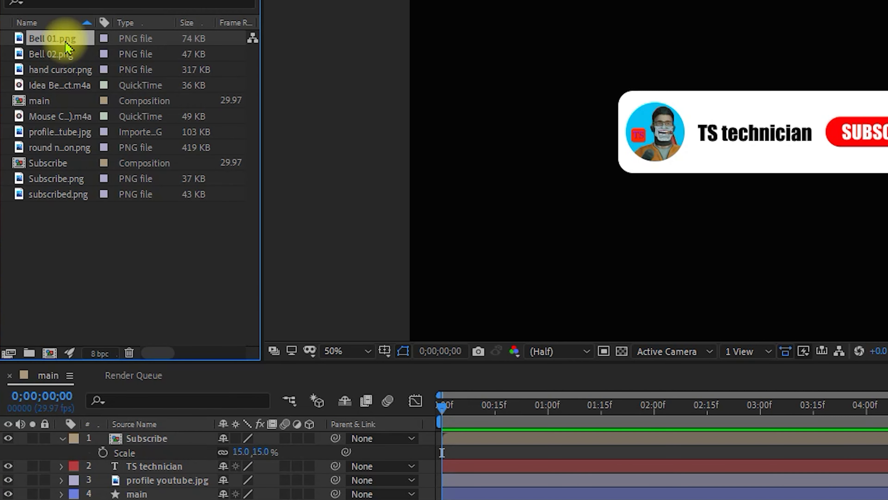
Create a new composition from Bell 01.png and place that composition as the top layer in main.
drag(21, 141, 30, 325)
drag(56, 357, 49, 351)
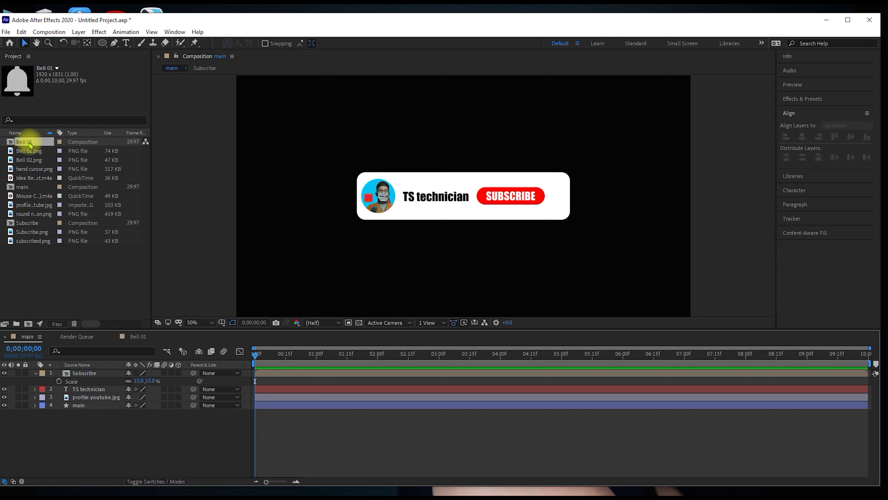
drag(30, 142, 103, 373)
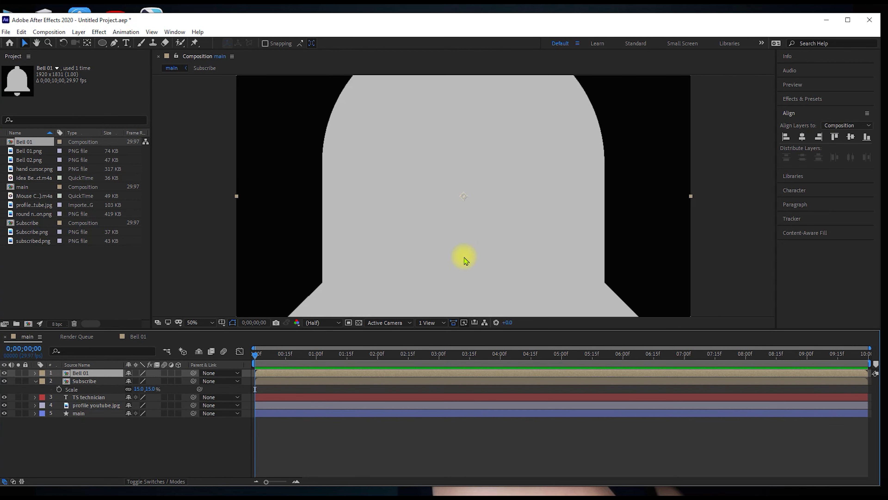
Scale the Bell 01 layer to 5% and position it right of the SUBSCRIBE button inside the banner.
scroll(462, 256, down, 2)
key(s)
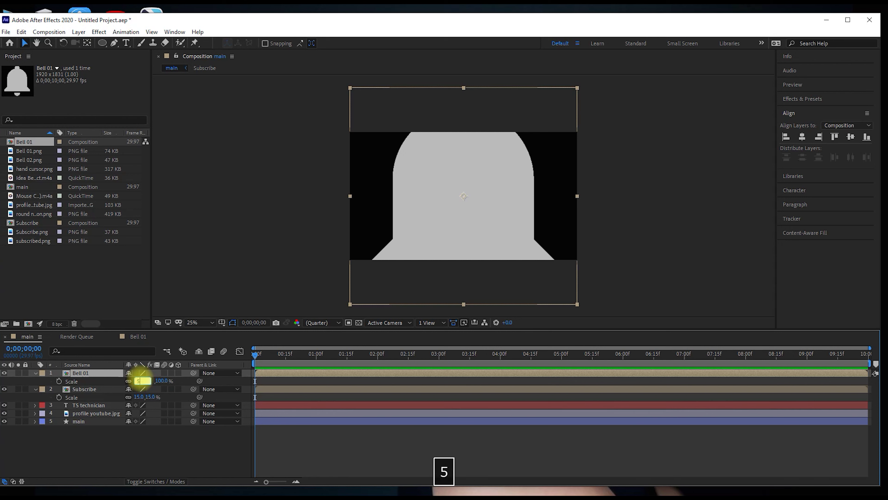
click(143, 381)
text(5)
key(Return)
scroll(435, 234, up, 2)
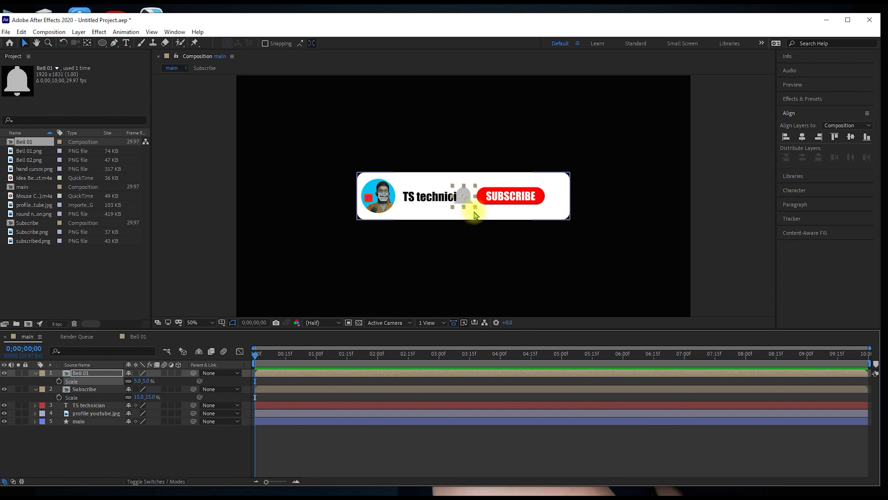
drag(469, 198, 562, 197)
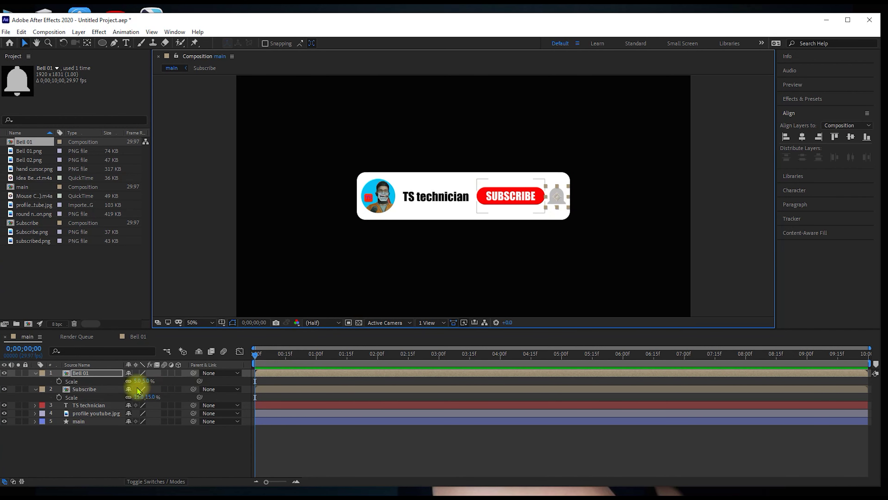
Reduce the Bell 01 layer's scale to 4%.
click(137, 381)
text(4)
key(Return)
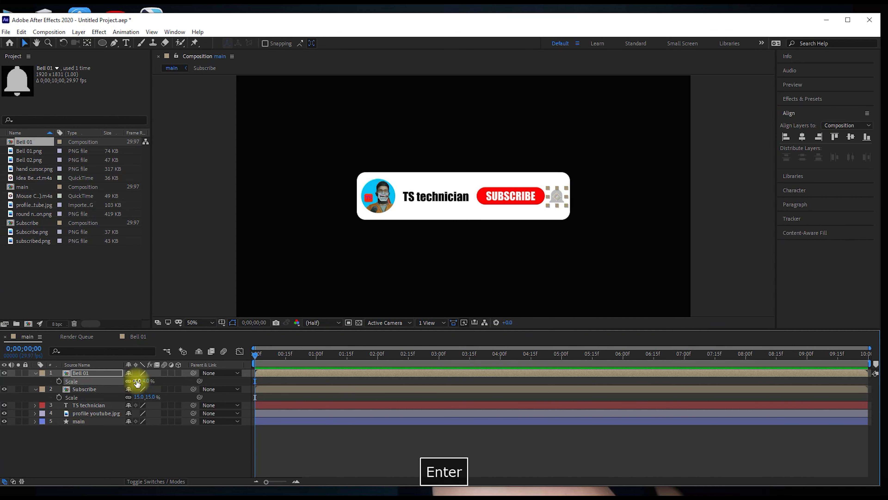
click(117, 434)
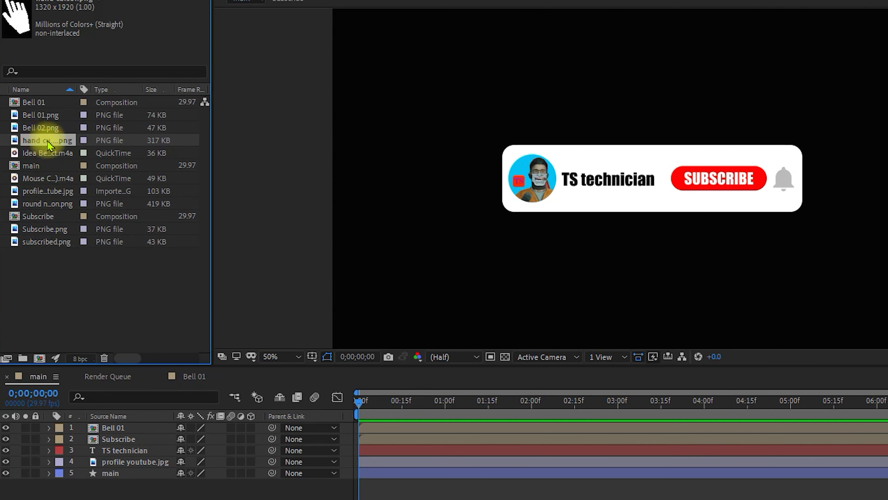
Create a composition from hand cursor.png and add it as the top layer in main at 10% scale.
drag(33, 169, 38, 354)
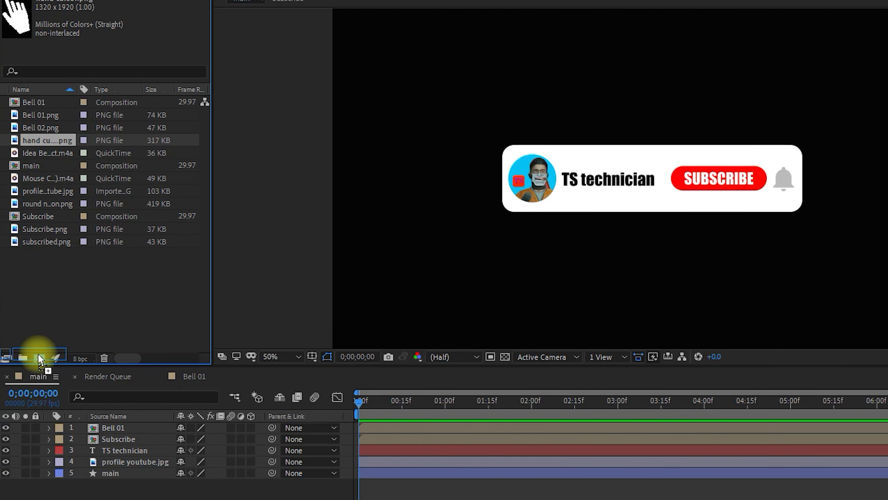
drag(35, 140, 109, 428)
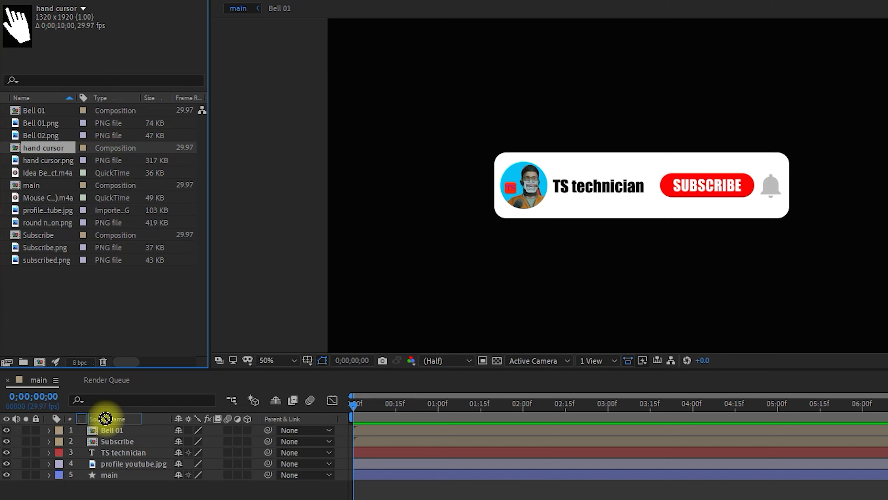
key(s)
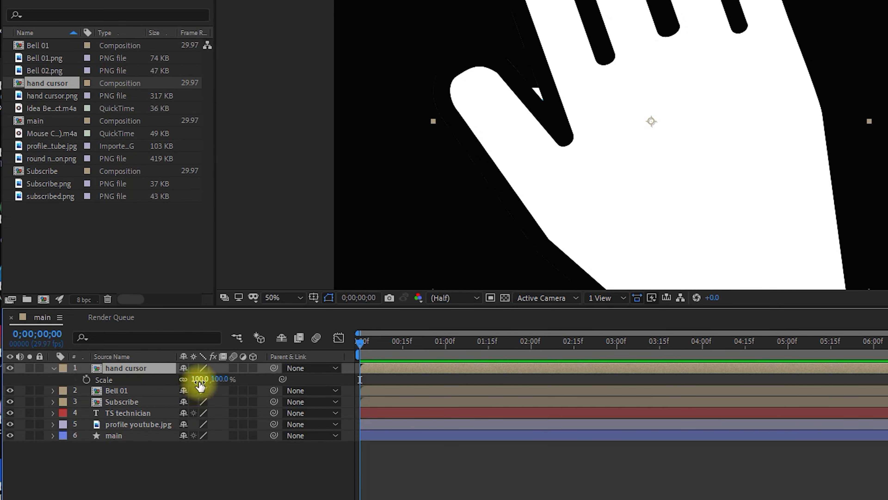
text(10)
key(Return)
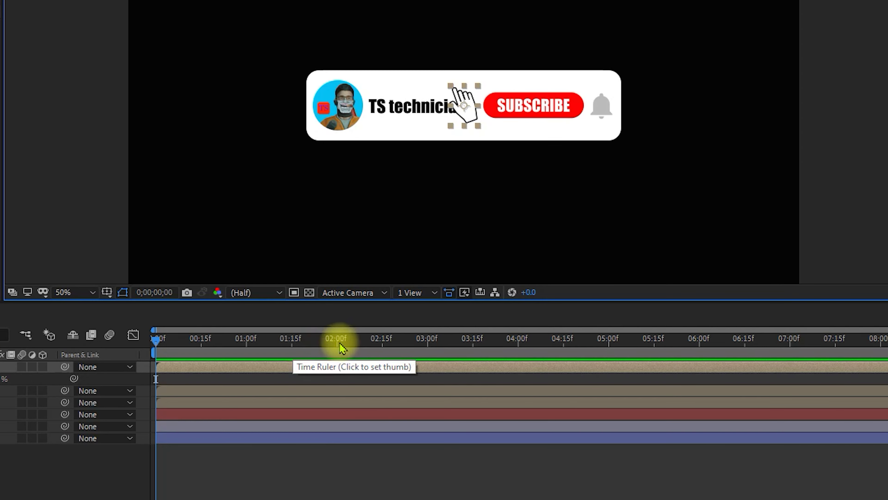
At 0;00;01;29, place the hand cursor over the SUBSCRIBE button at about position 1186, 588.
click(528, 341)
drag(650, 121, 724, 142)
drag(542, 127, 541, 126)
click(94, 484)
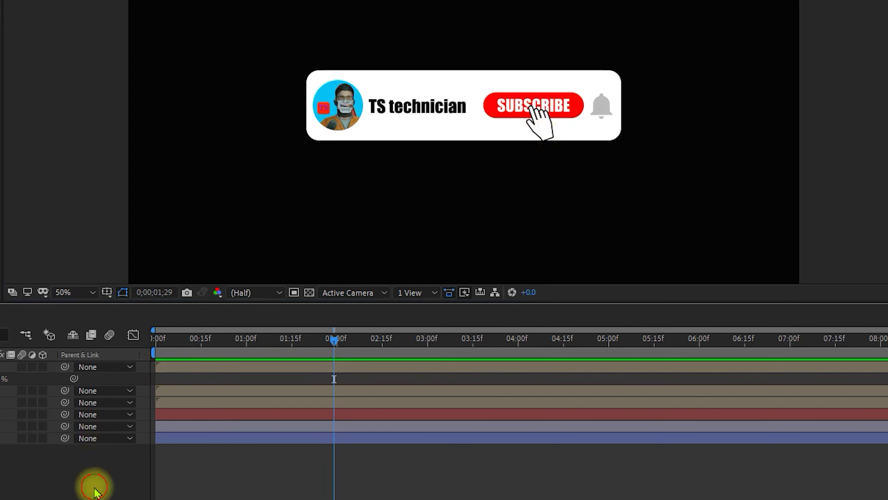
Enable Position keyframing on the hand cursor layer at 0;00;01;29.
click(538, 124)
click(130, 338)
key(p)
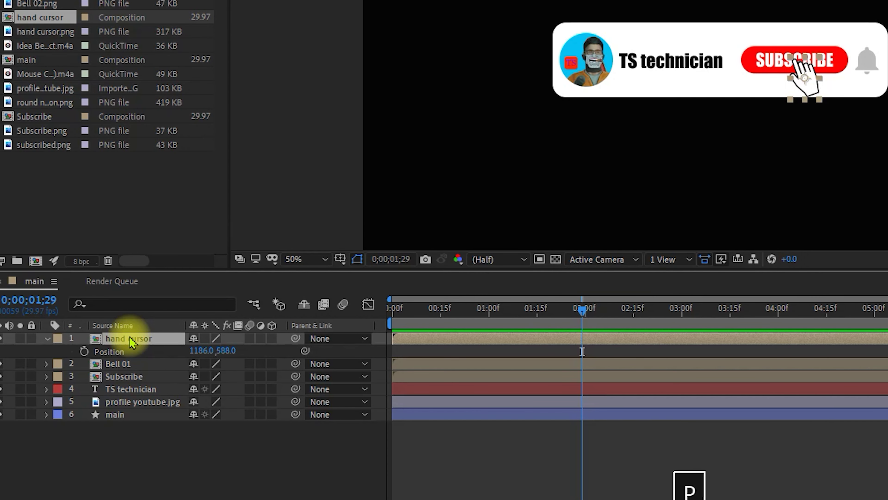
click(83, 351)
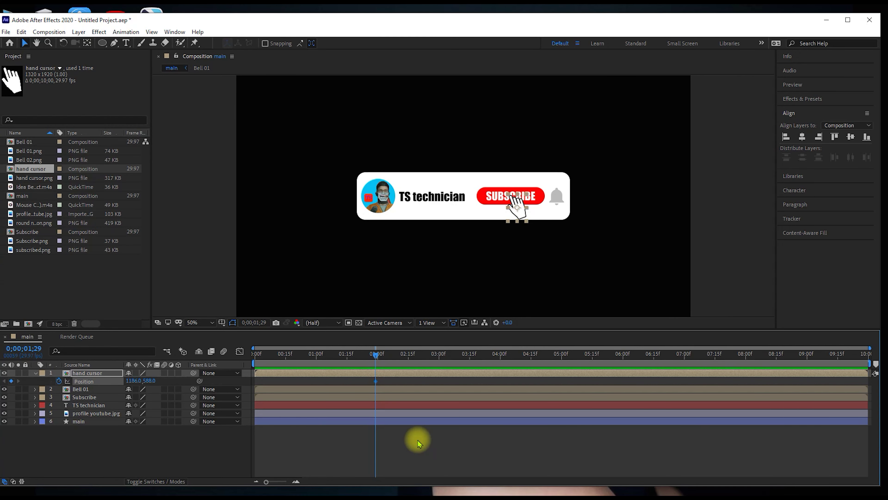
Add Position keyframes for the hand cursor at 0;00;02;04 and 0;00;02;09, keeping it over the SUBSCRIBE button.
key(Page_Down)
key(Page_Down)
key(Page_Down)
key(Page_Down)
key(Page_Down)
click(11, 382)
key(Page_Down)
key(Page_Down)
key(Page_Down)
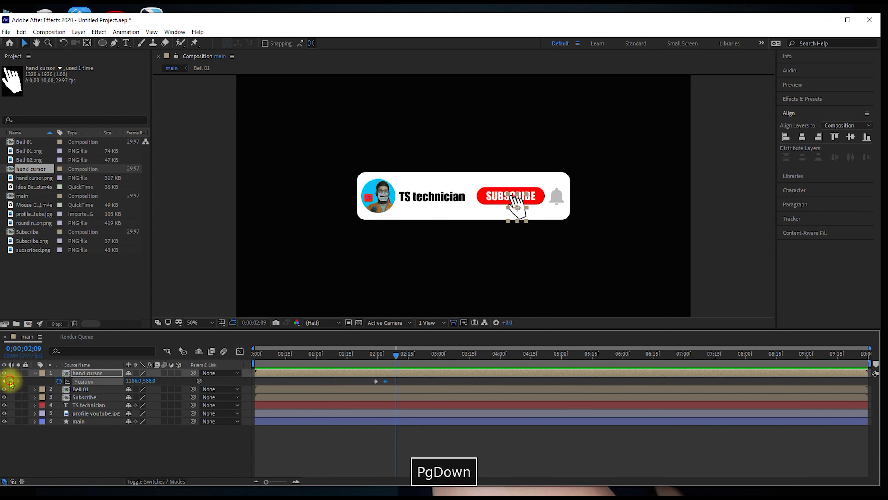
click(11, 381)
Add a hand cursor Position keyframe at 0;00;03;15 and move the cursor onto the bell at 1378, 588.
click(470, 356)
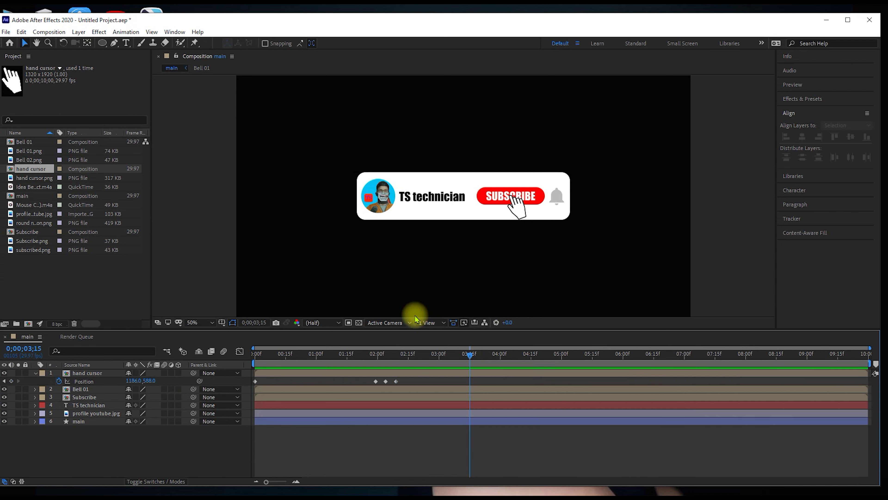
click(11, 381)
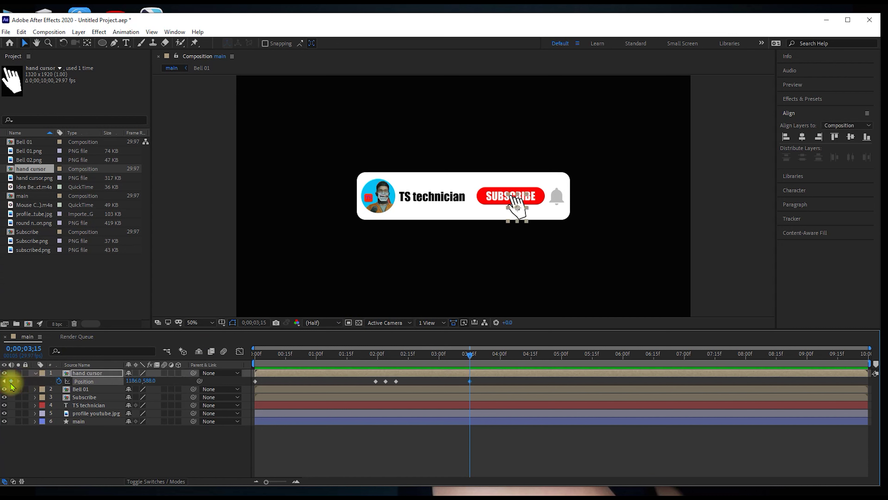
drag(130, 381, 224, 384)
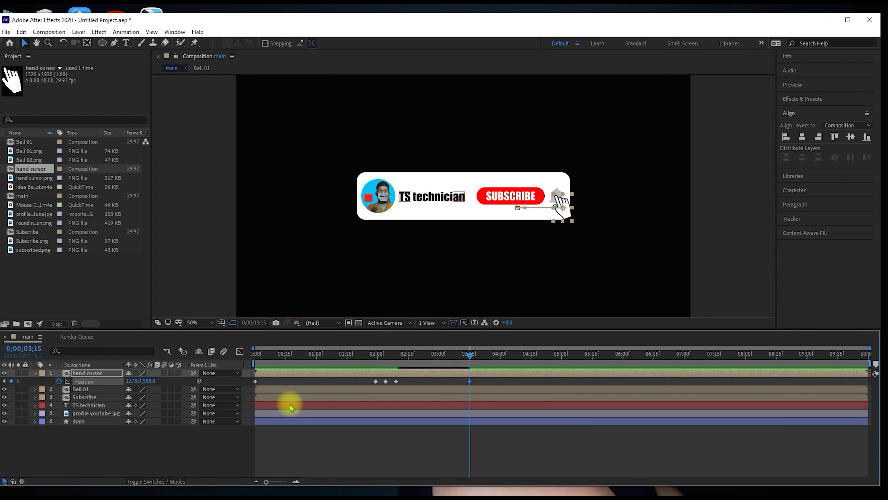
Add Position keyframes at 0;00;03;20 and 0;00;03;25 to hold the hand cursor on the bell.
key(Page_Down)
key(Page_Down)
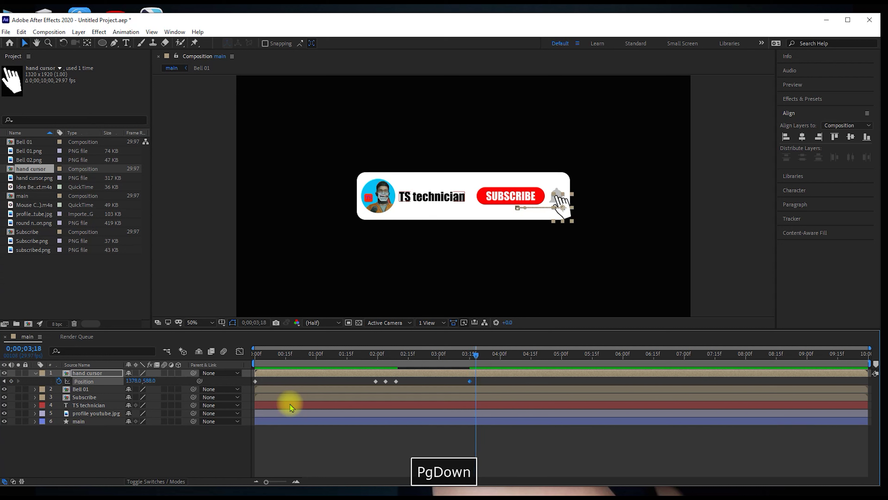
click(10, 382)
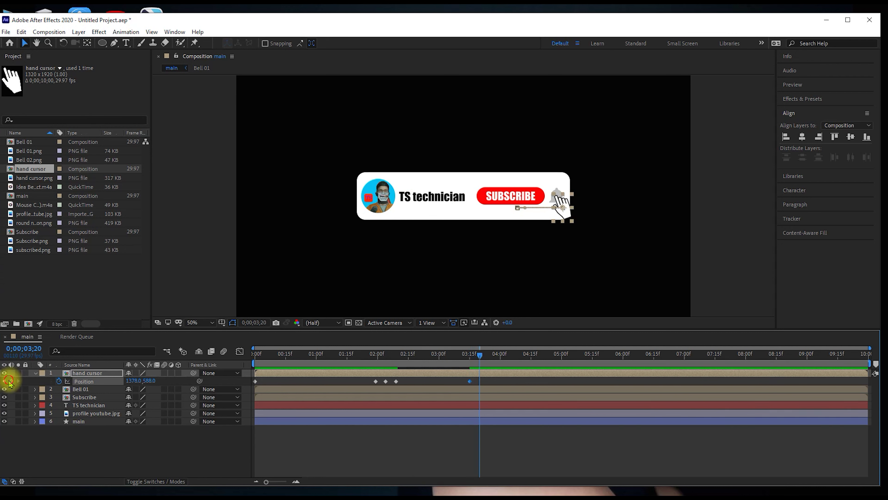
key(Page_Down)
key(Page_Down)
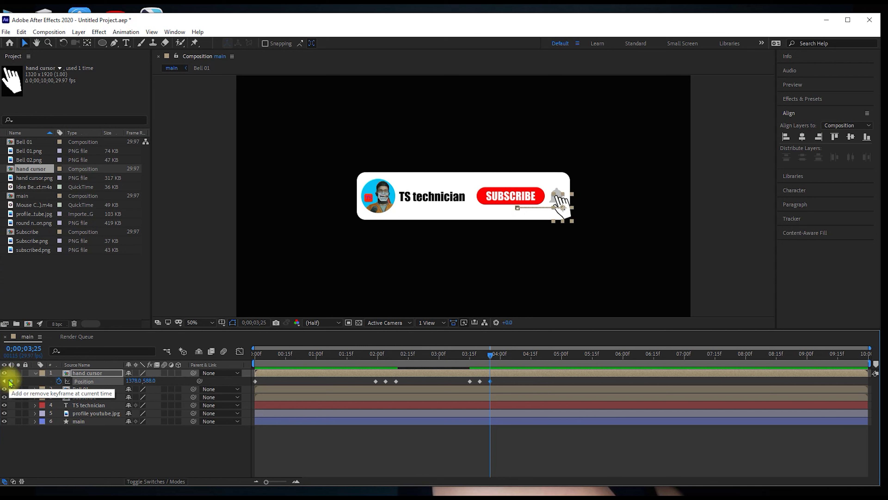
Keyframe the hand cursor below the frame, at 1378, 1368 for 0;00;05;16 and at 1123, 1166 for 0;00;00;00.
click(593, 358)
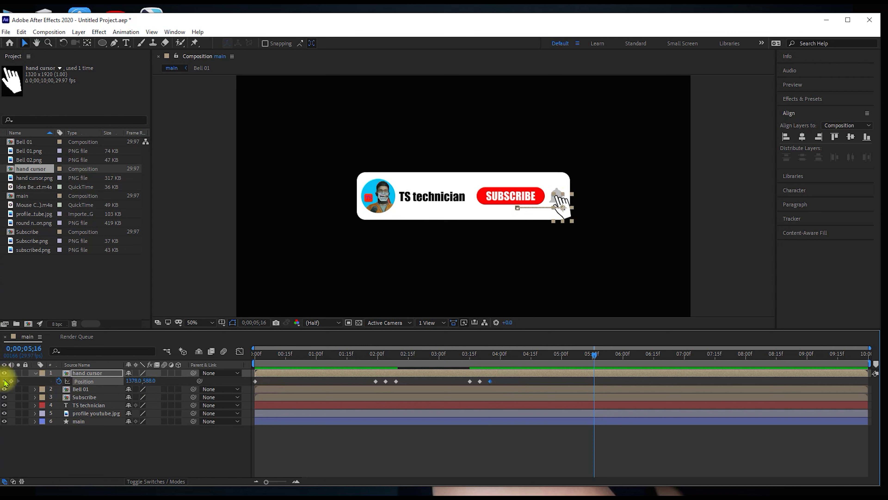
click(12, 382)
click(4, 381)
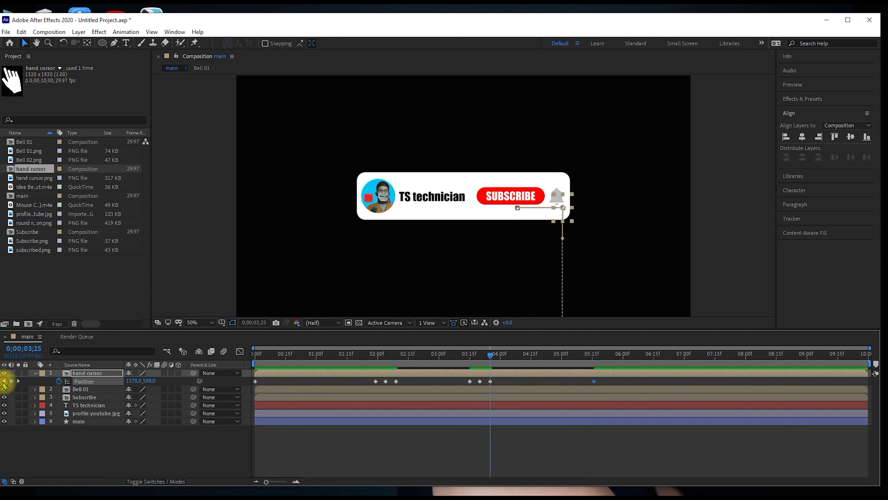
click(4, 381)
click(4, 381)
click(4, 381)
click(4, 381)
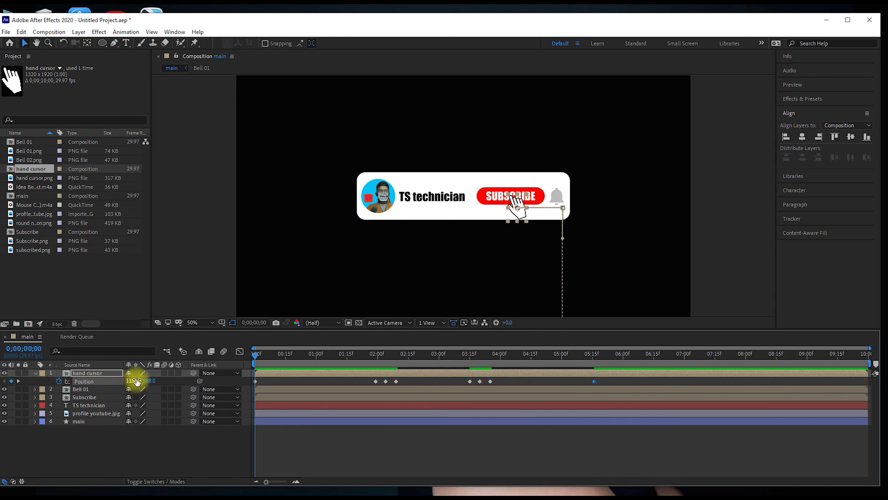
drag(137, 382, 507, 302)
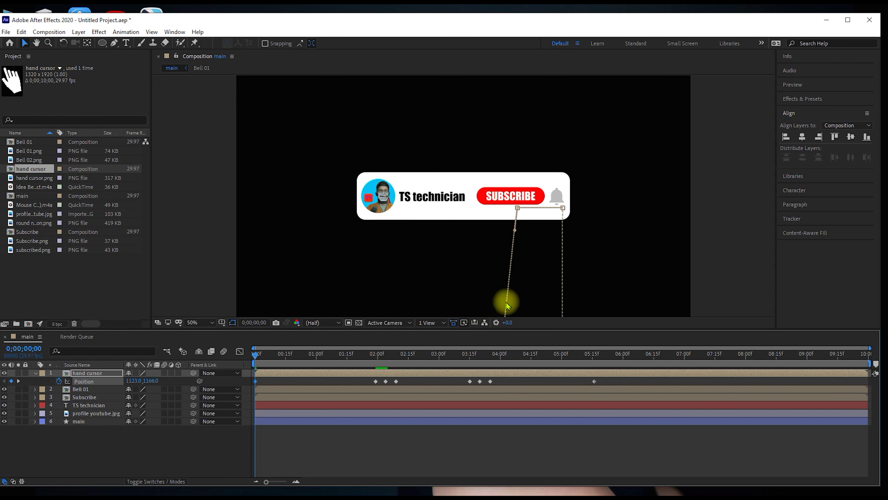
click(305, 433)
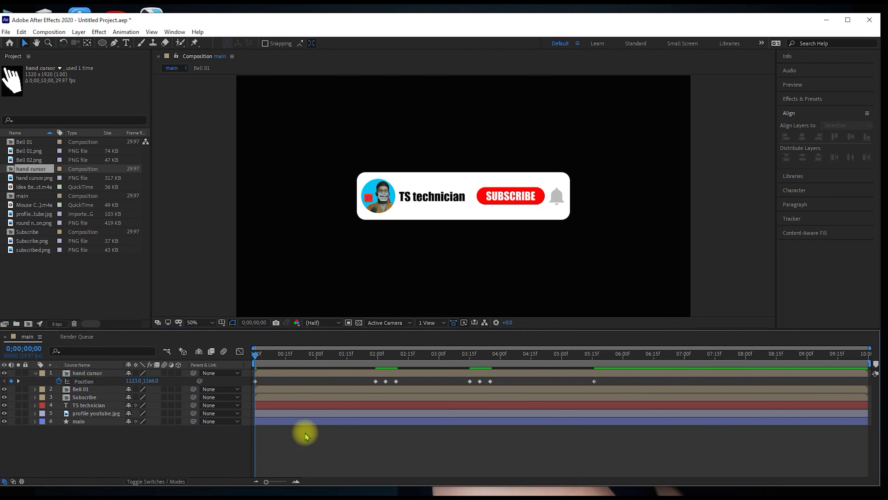
Bend the hand cursor's entry motion path into a leftward curve, starting from position 884, 1166.
click(104, 372)
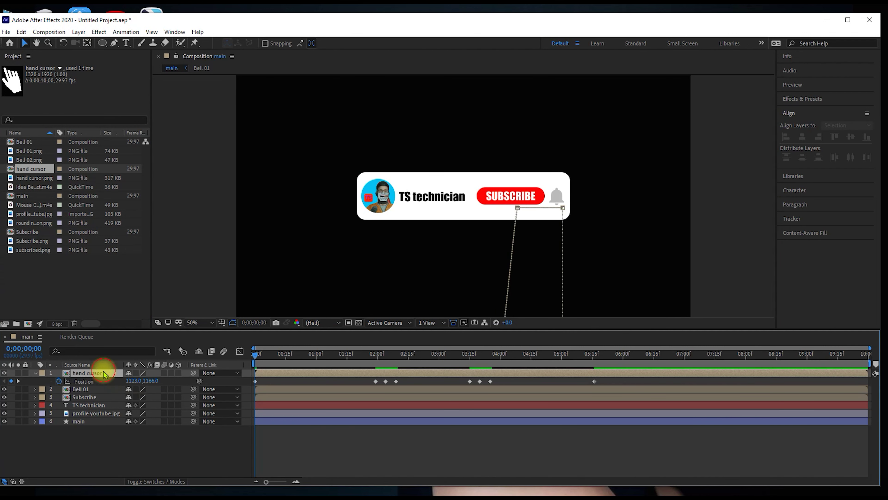
drag(517, 208, 460, 239)
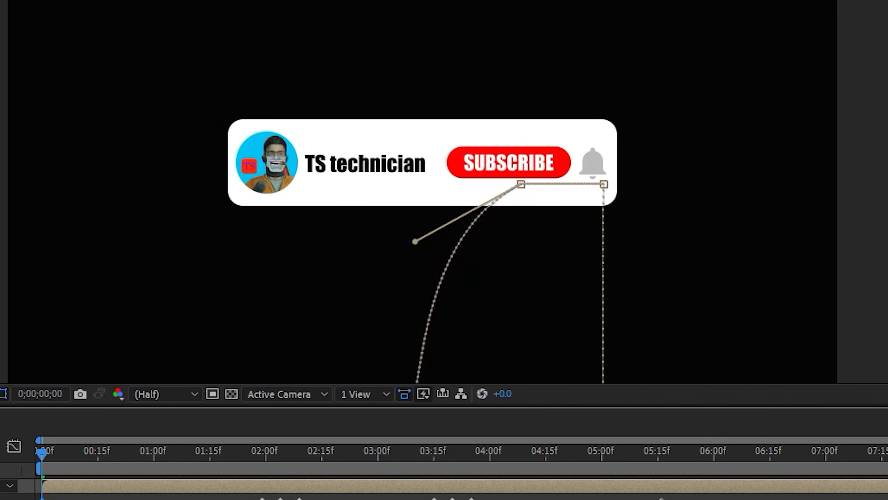
drag(415, 241, 351, 219)
click(80, 284)
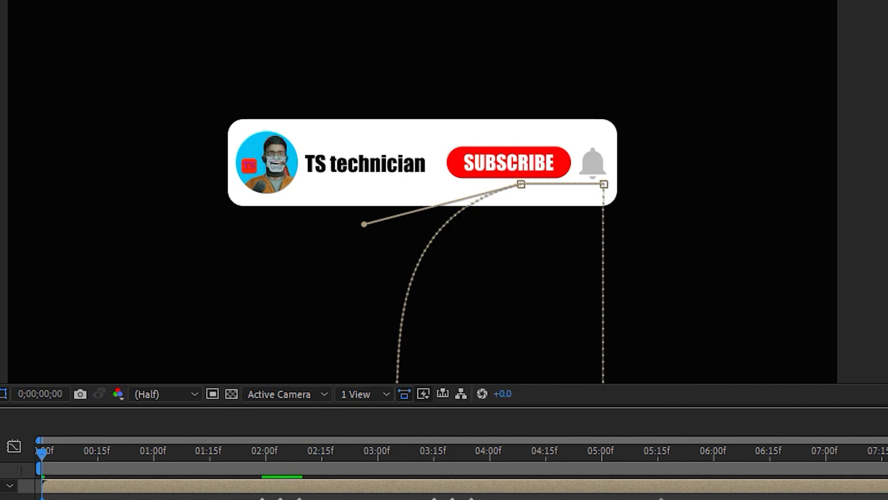
Select all the hand cursor's Position keyframes and bend its exit motion path from the bell into a rightward curve.
click(81, 389)
click(84, 381)
click(19, 381)
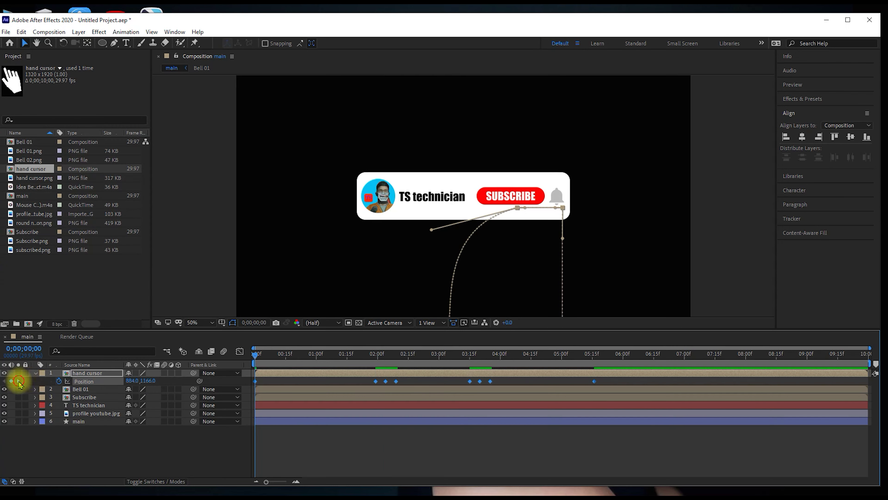
click(19, 382)
click(18, 381)
click(18, 381)
click(18, 381)
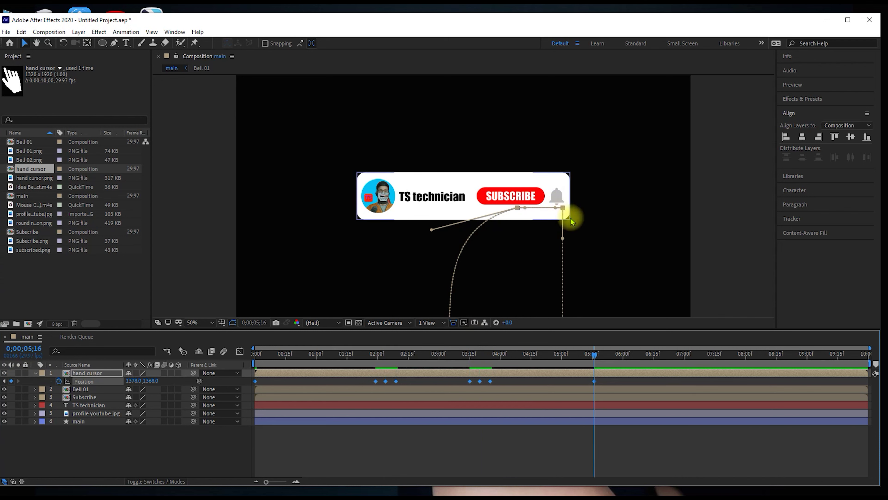
drag(563, 239, 639, 229)
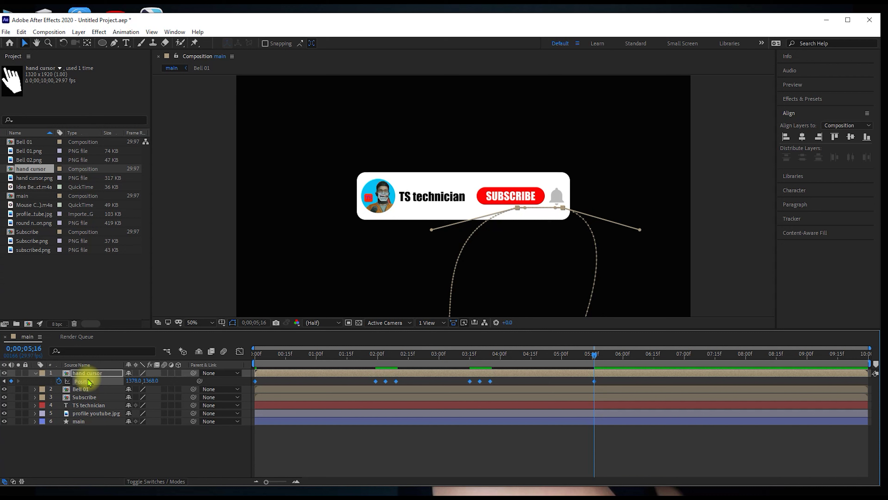
Apply Easy Ease to all hand cursor Position keyframes and shift the first keyframe to just after the 00:15f mark.
key(F9)
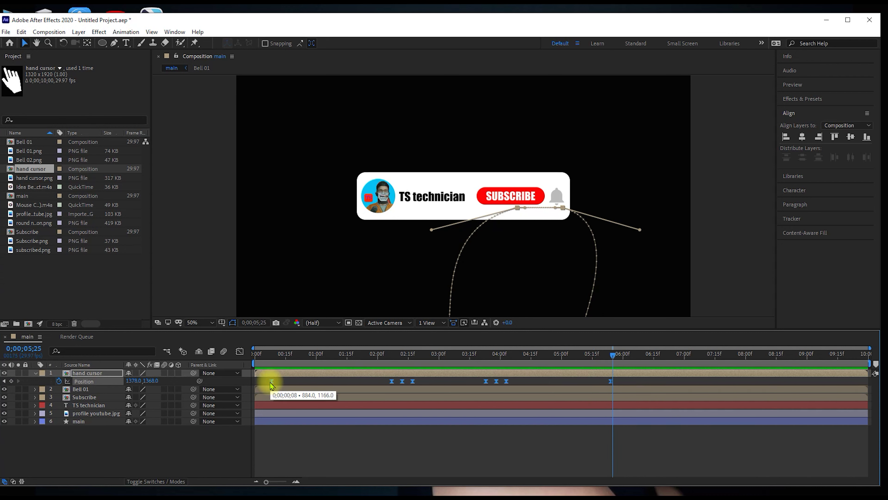
key(ctrl+z)
click(218, 446)
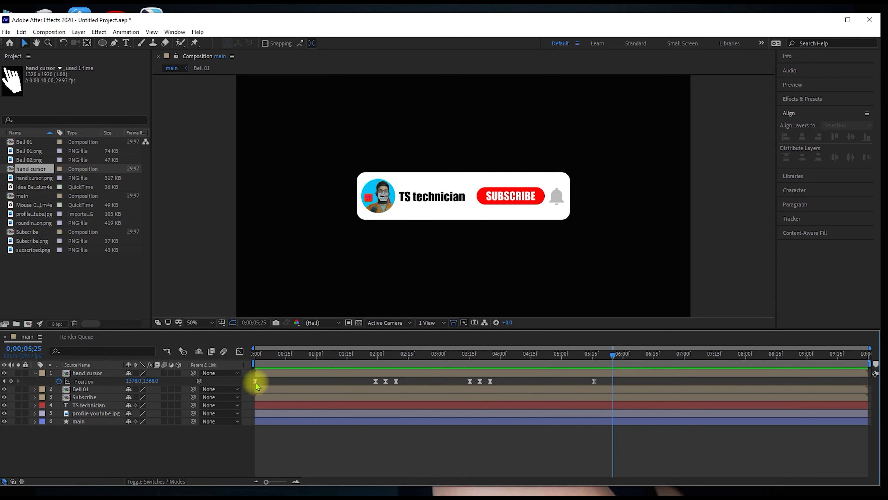
click(261, 383)
drag(261, 384, 293, 381)
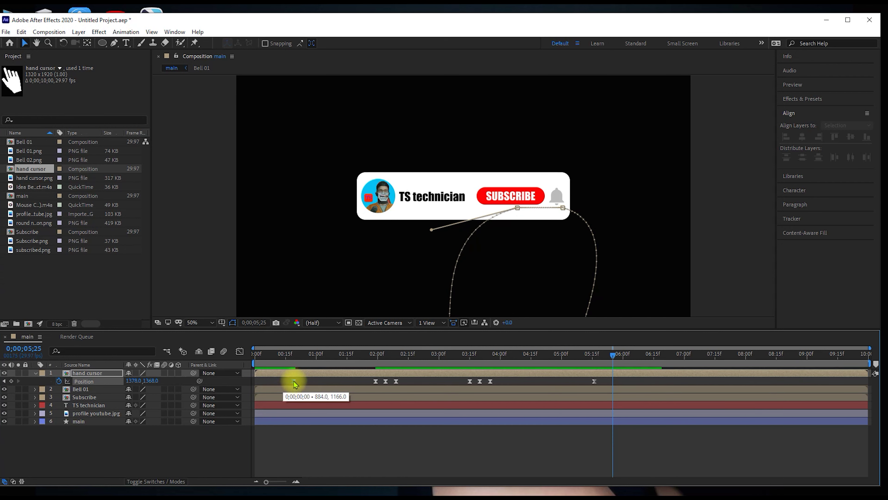
Preview the hand cursor animation from the start of the timeline and return to the main composition.
click(256, 354)
key(space)
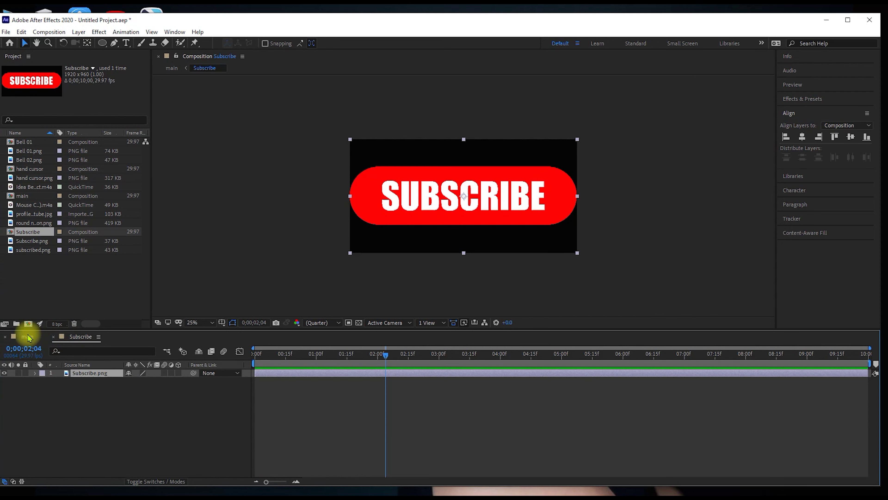
click(27, 337)
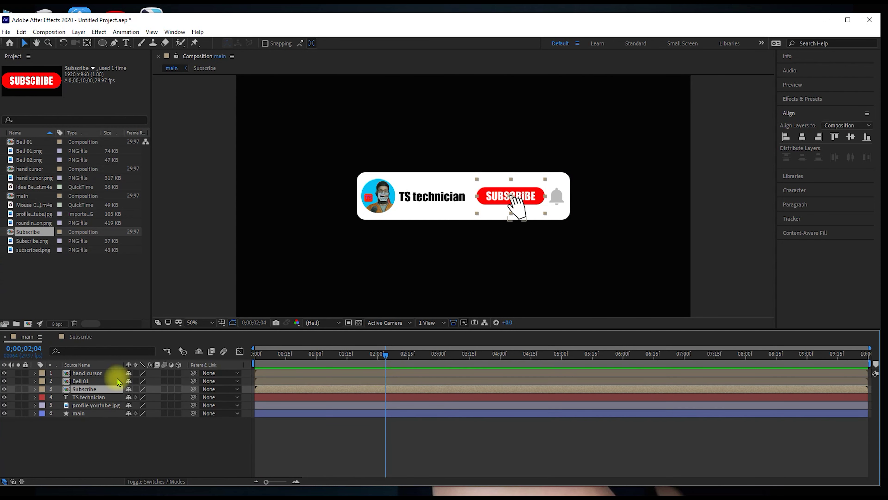
Split the Subscribe.png layer in the Subscribe composition at 0;00;02;04, the time of the hand cursor's click keyframe.
click(95, 373)
key(u)
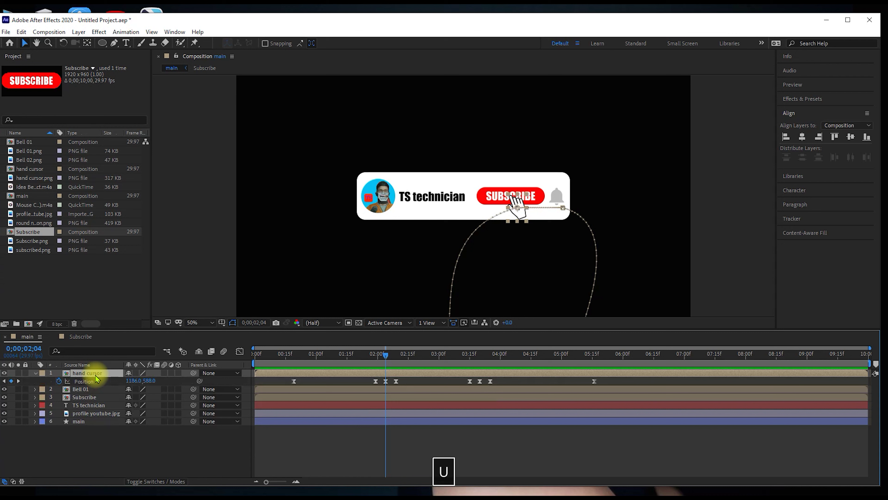
click(4, 381)
click(19, 381)
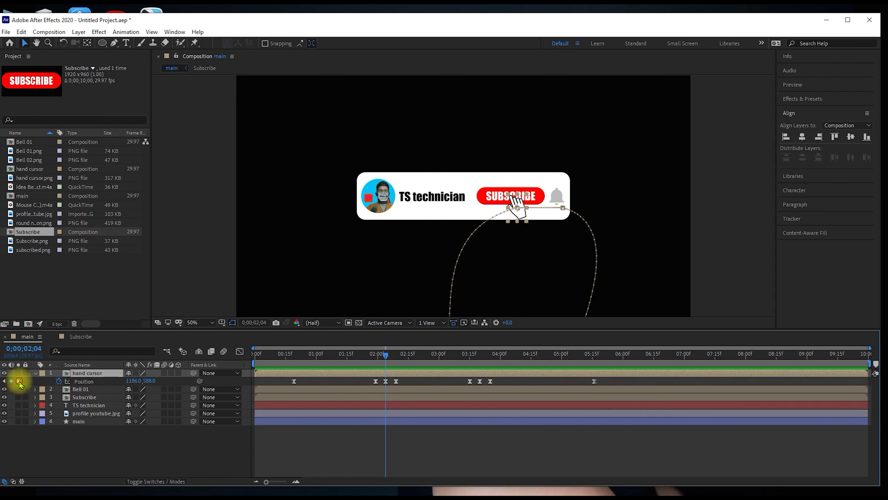
click(18, 381)
click(4, 380)
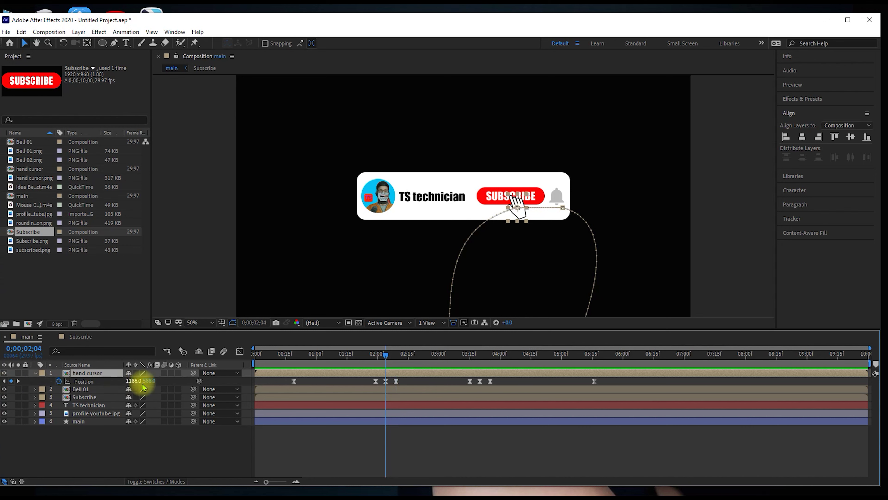
click(83, 338)
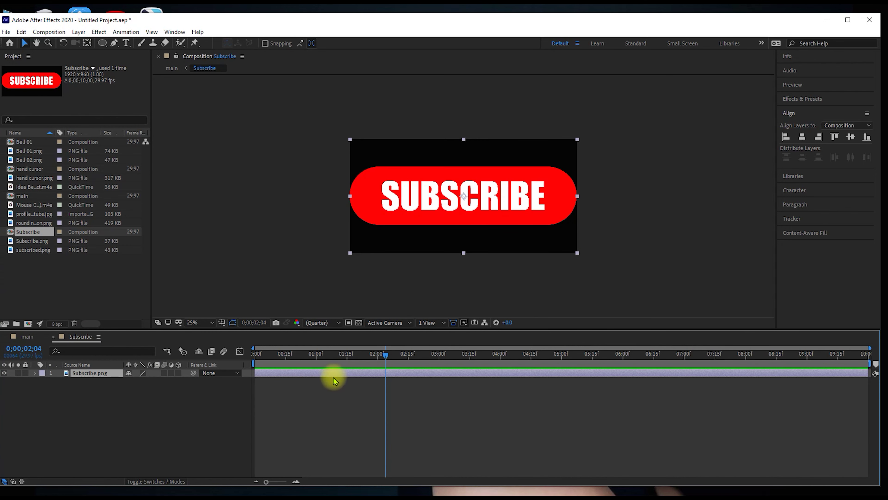
key(ctrl+shift+d)
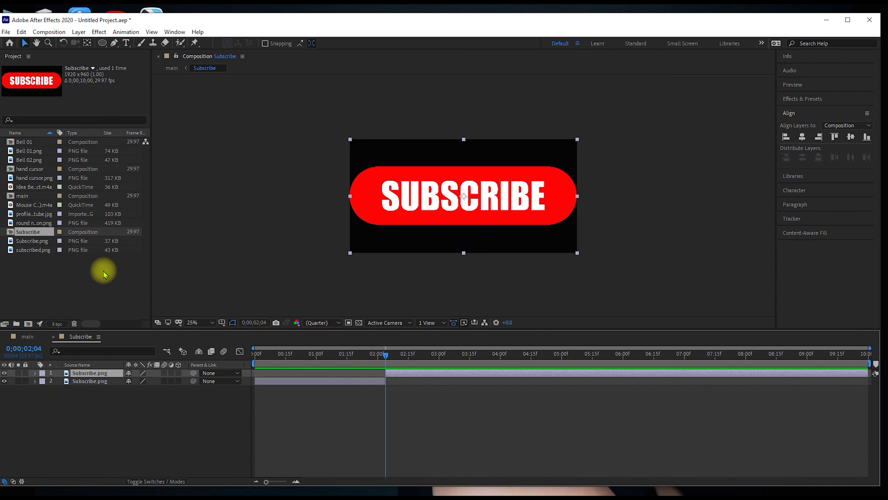
Add subscribed.png above the button, split it at 0;00;02;04, and delete its earlier part and the later Subscribe.png part.
click(43, 242)
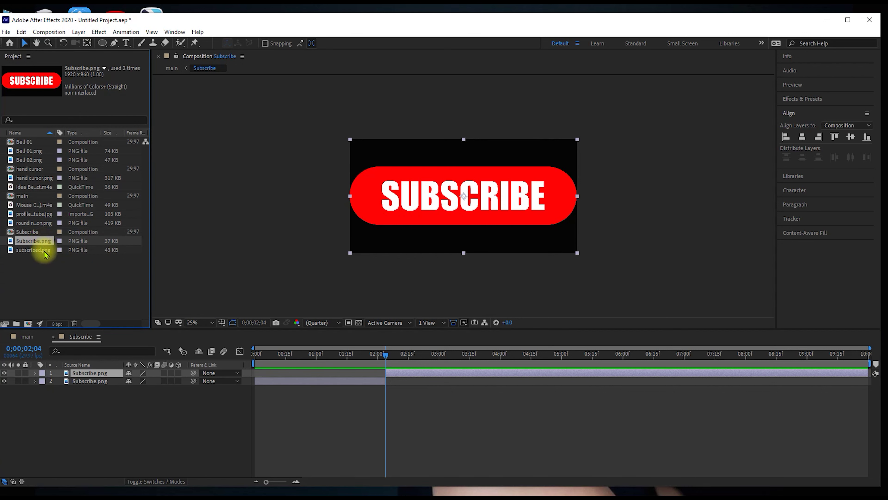
click(45, 251)
drag(45, 251, 103, 374)
key(ctrl+shift+d)
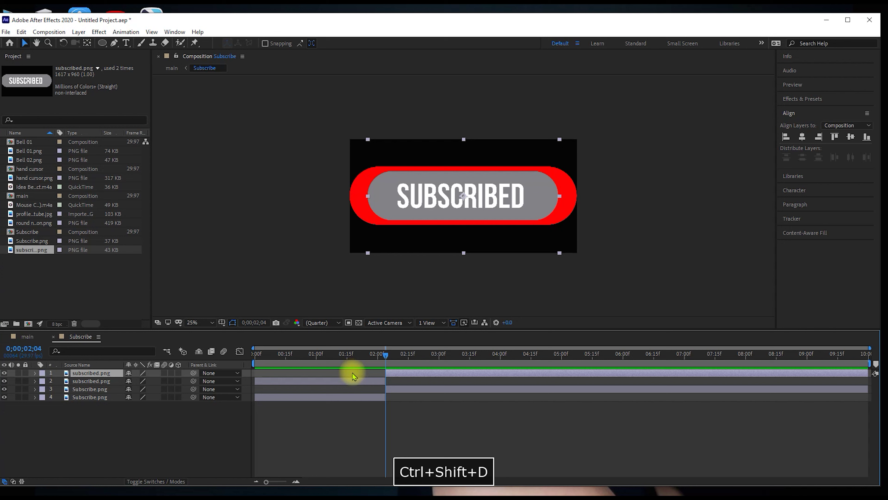
click(360, 382)
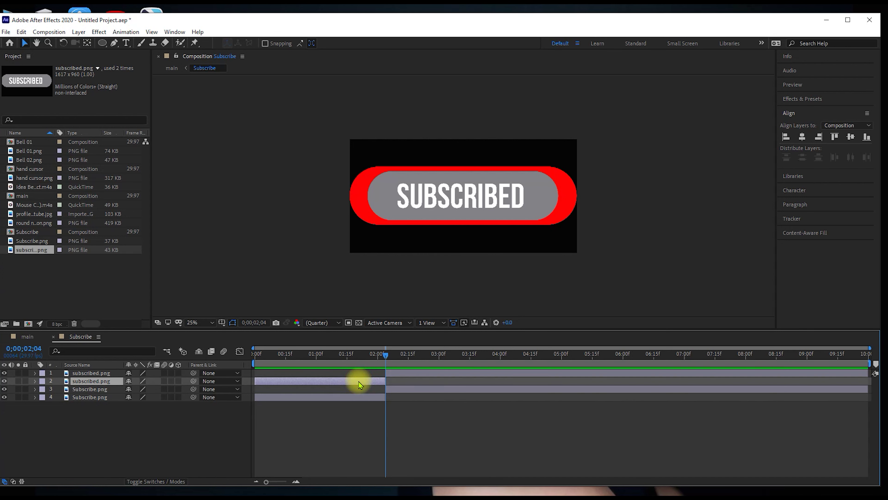
key(Delete)
click(402, 381)
key(Delete)
Scale the subscribed.png layer up so the grey button spans the full width of the Subscribe composition.
click(451, 197)
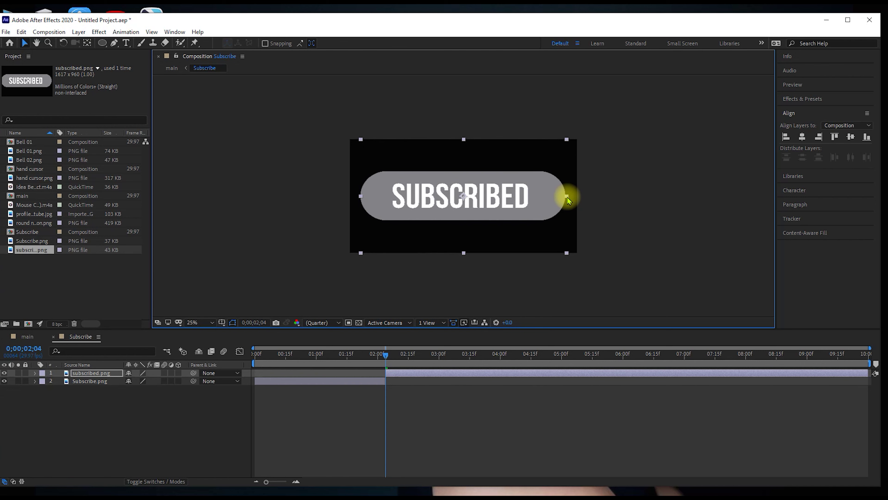
drag(561, 198, 575, 198)
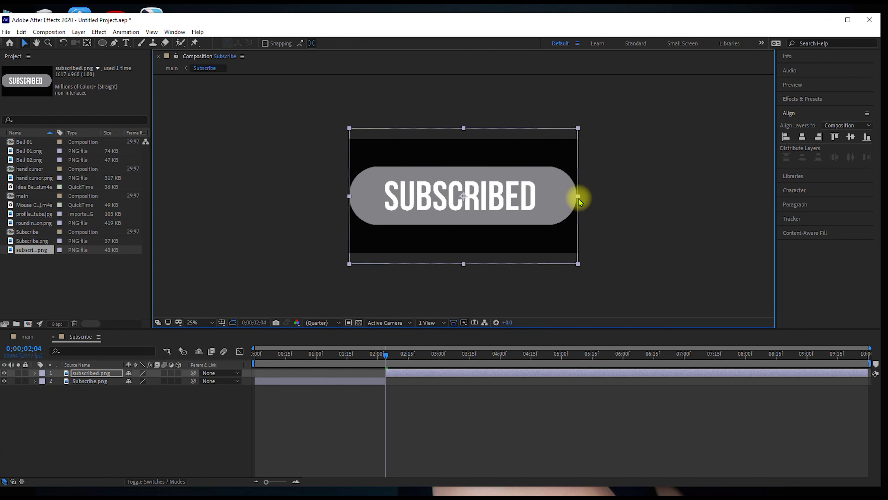
click(141, 425)
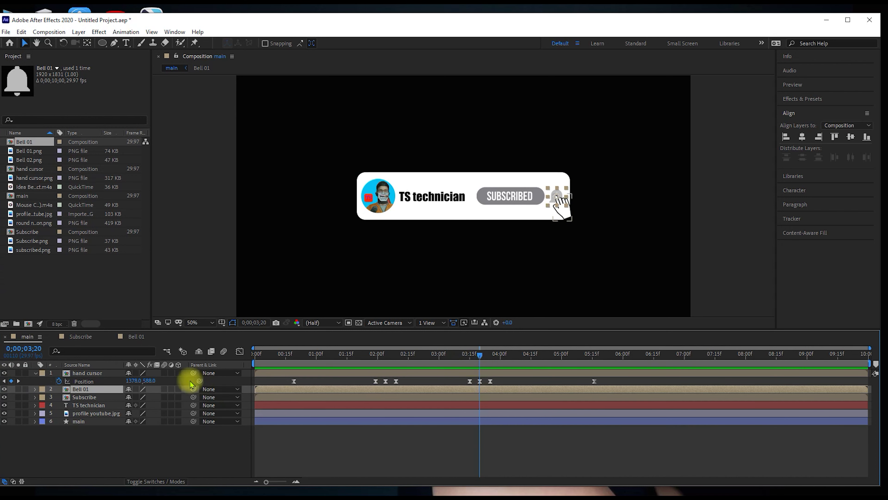
Add Bell 02.png above Bell 01.png in the Bell 01 composition and split both layers at 0;00;03;20.
click(140, 336)
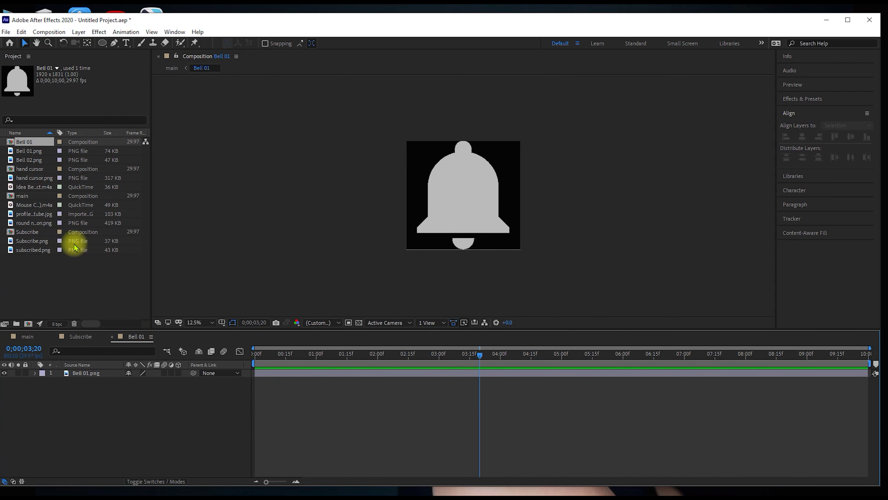
click(32, 151)
click(34, 159)
drag(34, 165, 98, 376)
click(475, 380)
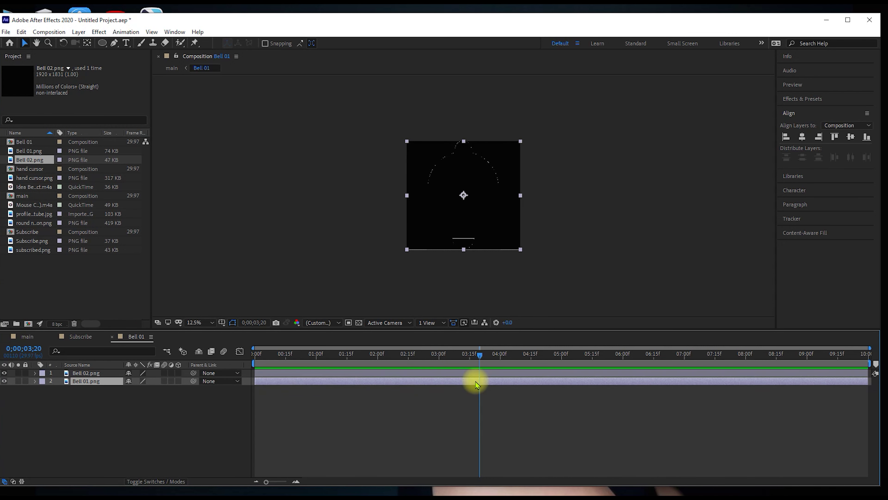
key(ctrl+shift+d)
click(473, 373)
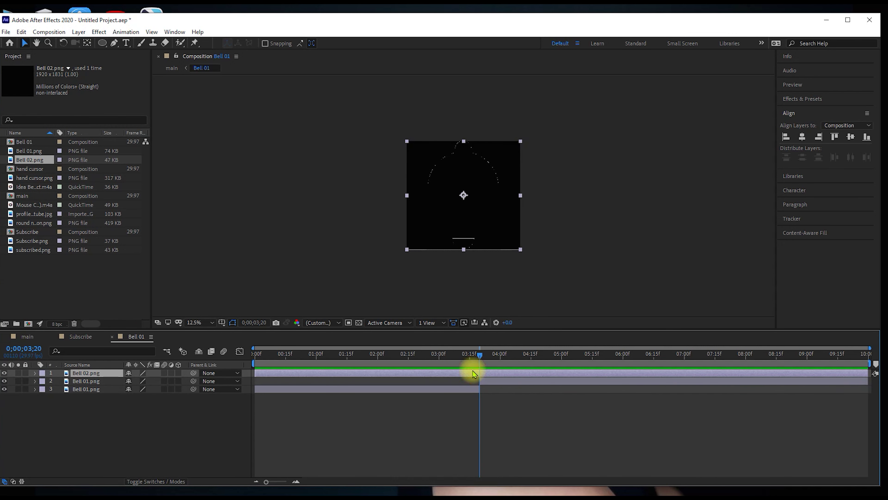
key(ctrl+shift+d)
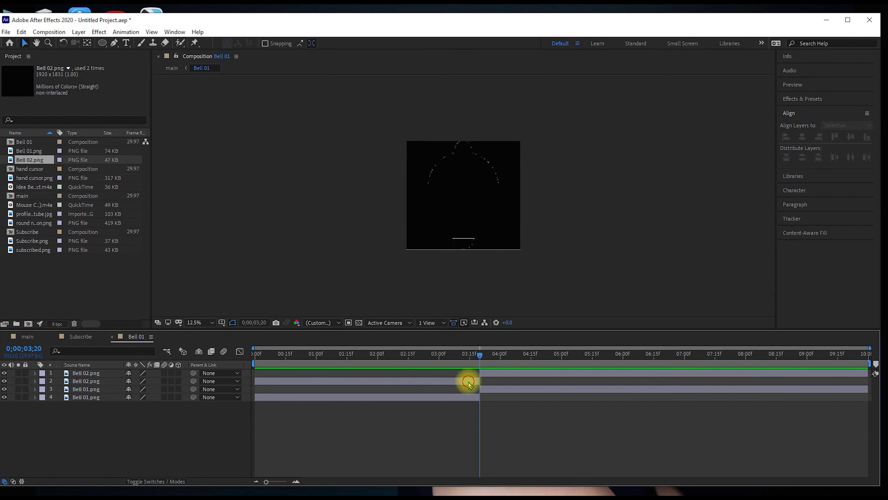
Delete the Bell 02.png part before 0;00;03;20 and the Bell 01.png part after it.
click(469, 383)
key(Delete)
click(508, 382)
key(Delete)
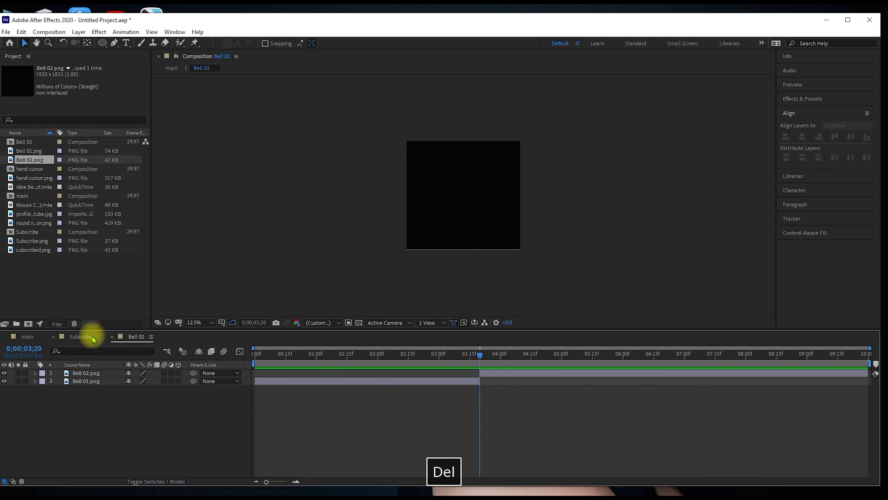
Return to the main composition and add a Scale keyframe to the hand cursor layer at 0;00;02;04.
click(27, 336)
drag(370, 354, 386, 355)
click(83, 381)
click(85, 374)
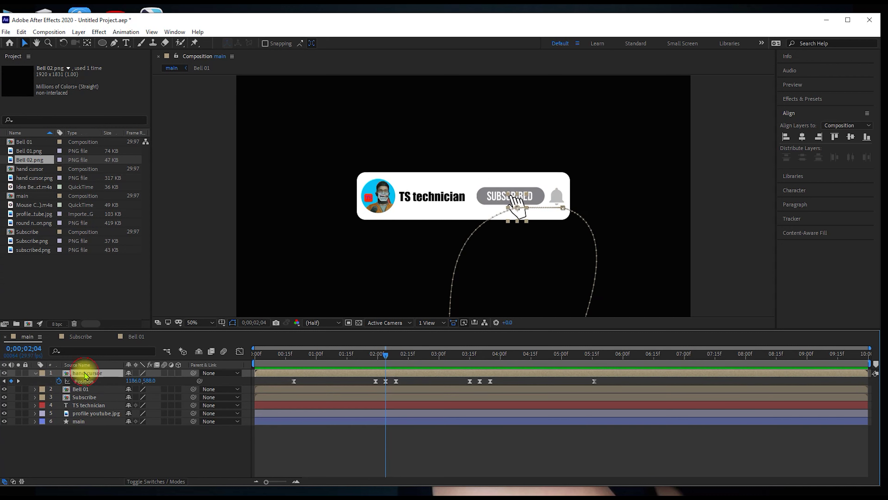
key(s)
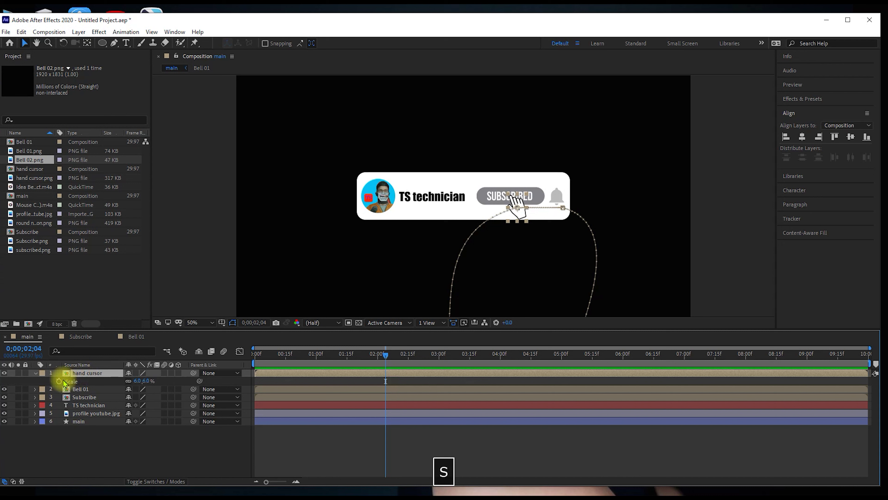
click(59, 380)
Add hand cursor Scale keyframes aligned with the remaining Position keyframes around the subscribe and bell clicks.
click(75, 374)
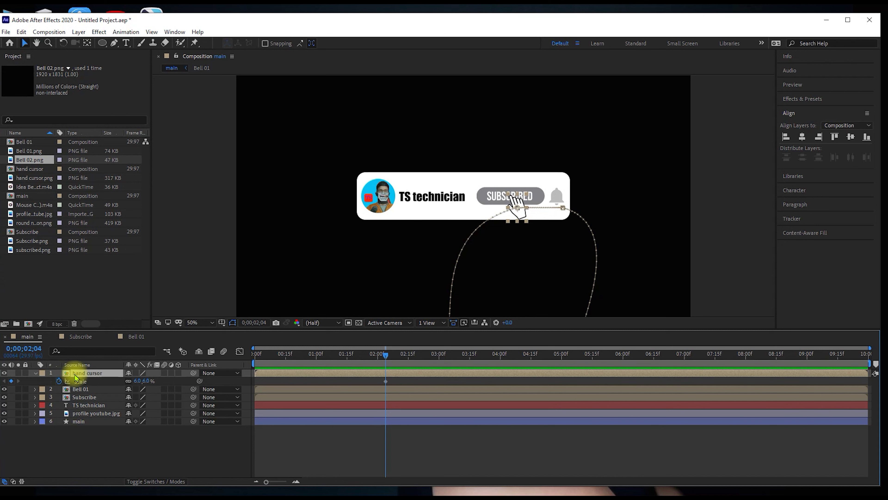
key(u)
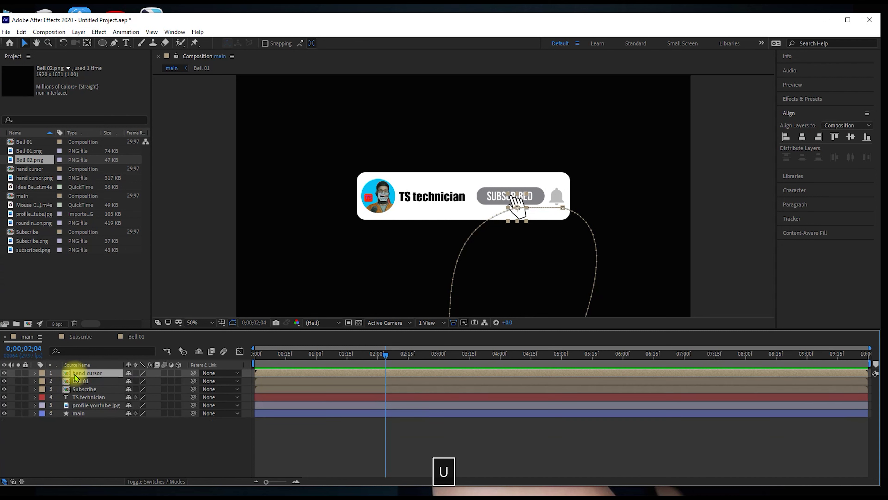
key(u)
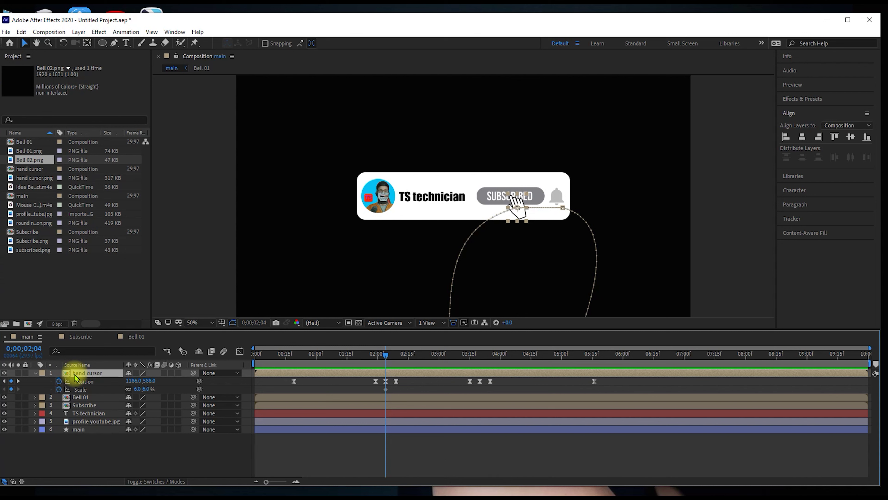
click(4, 381)
click(11, 389)
click(18, 389)
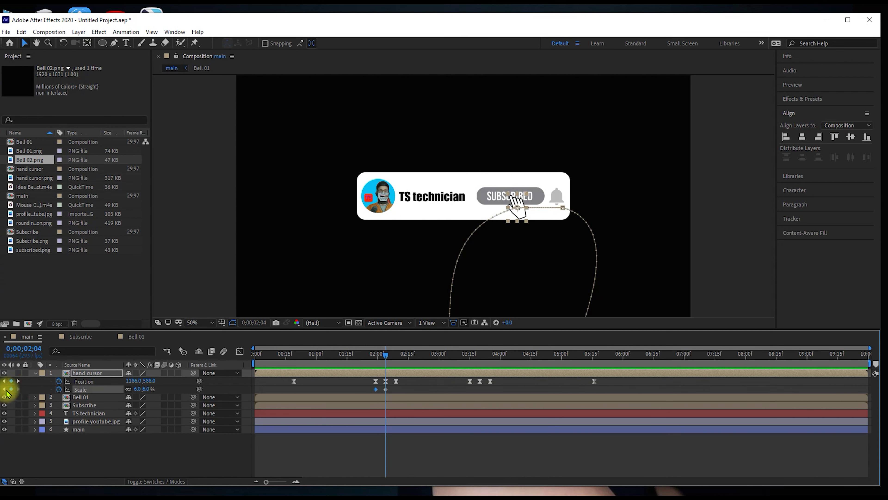
click(18, 380)
click(12, 389)
click(18, 381)
click(11, 389)
click(18, 381)
click(11, 389)
click(18, 380)
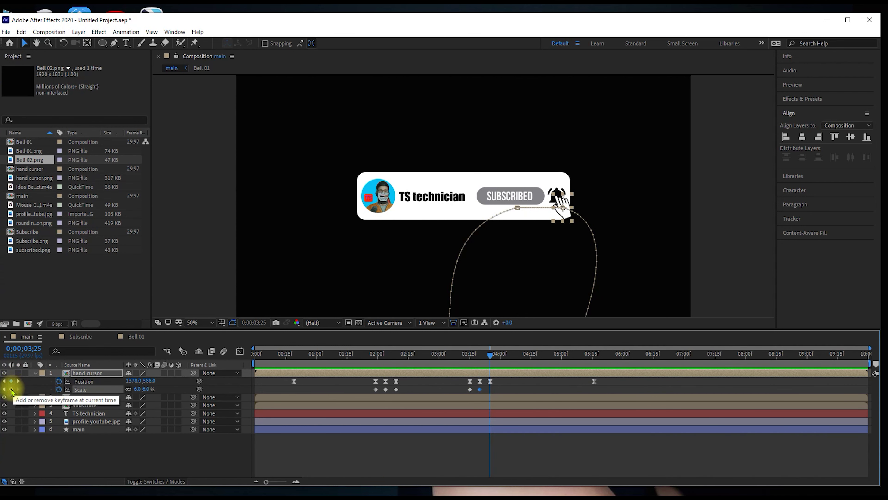
click(11, 389)
click(195, 462)
Shrink the hand cursor at its click keyframes, entering a Scale of 3% at 0;00;02;04 and 4% at 0;00;03;20.
click(4, 389)
click(4, 389)
click(4, 389)
click(4, 389)
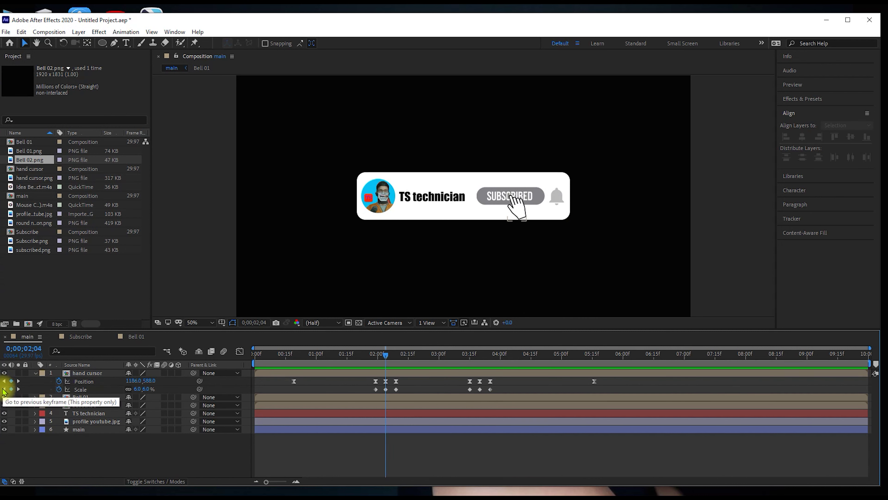
click(137, 389)
text(3)
key(Return)
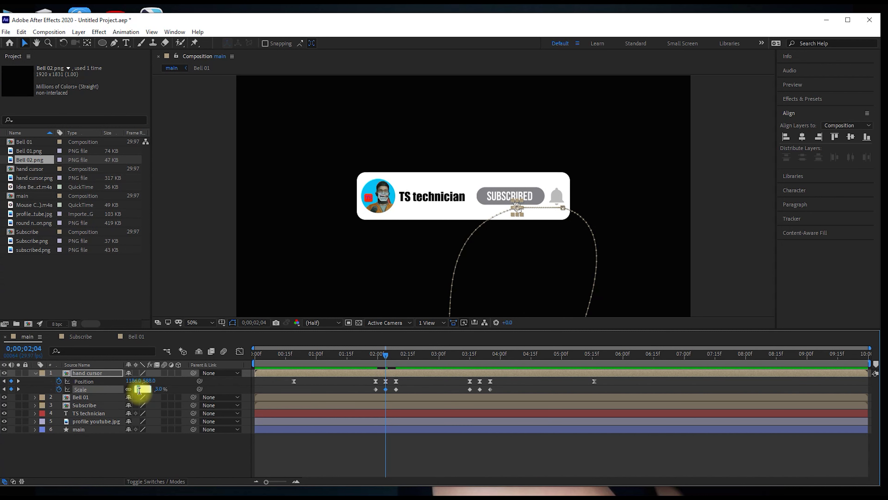
key(Return)
Apply Easy Ease to all hand cursor Scale keyframes and preview the animation from the start of the timeline.
click(86, 390)
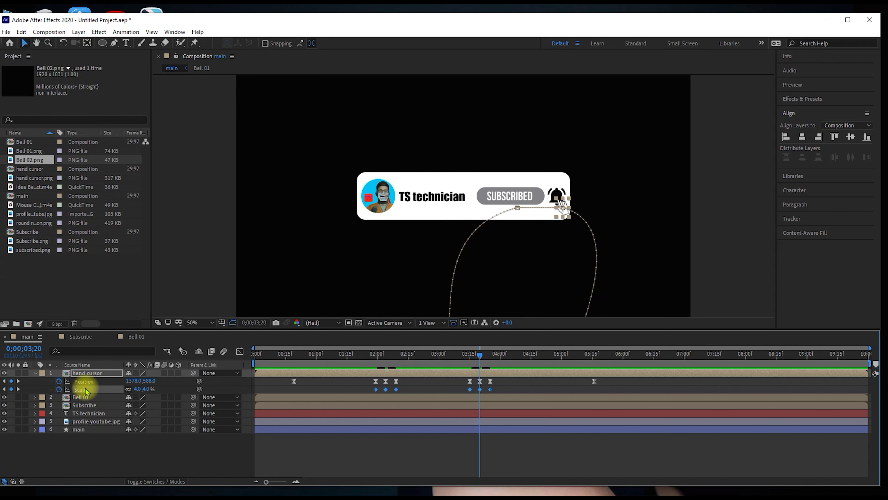
key(F9)
click(158, 441)
drag(287, 356, 252, 356)
key(space)
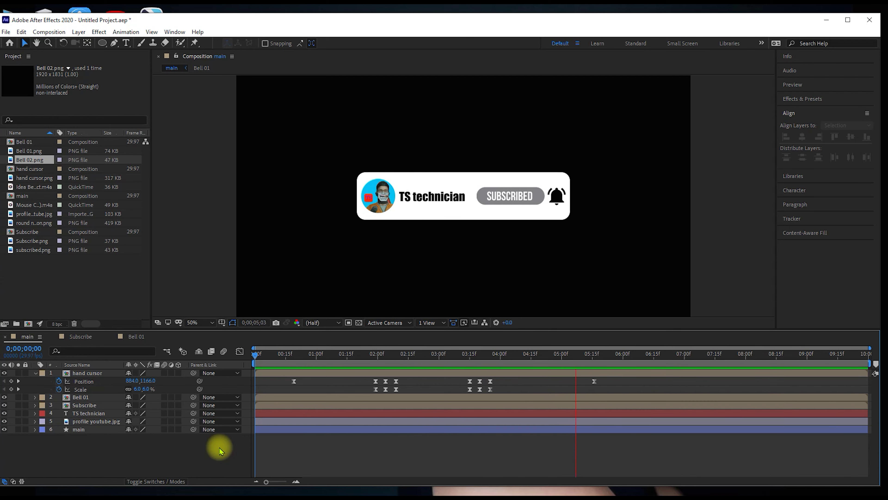
key(space)
Create a null object in the main composition and parent all the other layers to it.
right_click(151, 438)
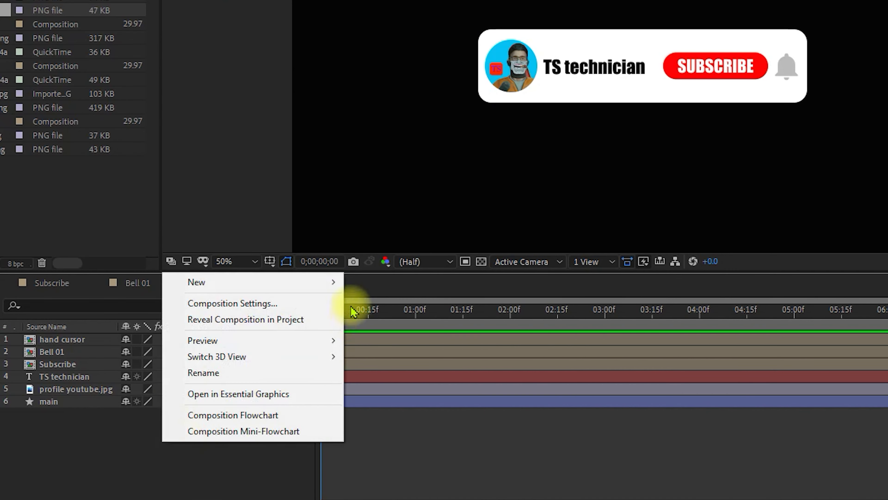
mouse_move(315, 282)
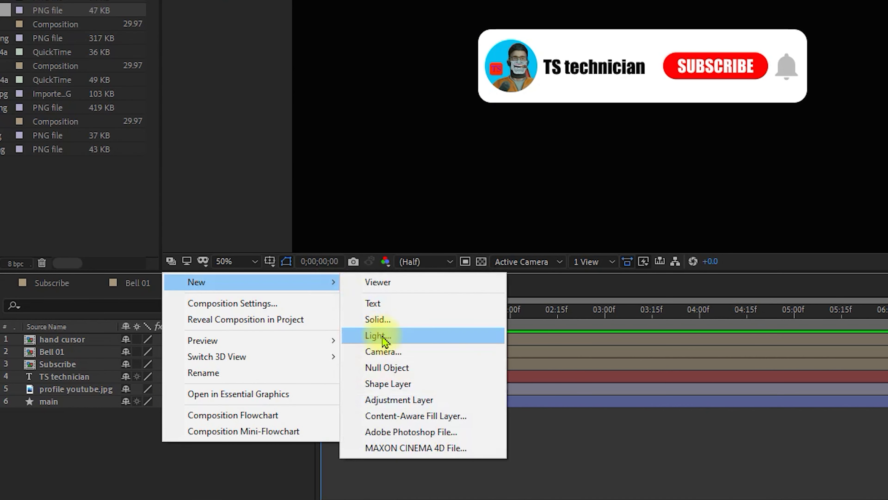
click(391, 369)
drag(93, 476, 72, 404)
drag(197, 393, 169, 328)
drag(397, 326, 212, 319)
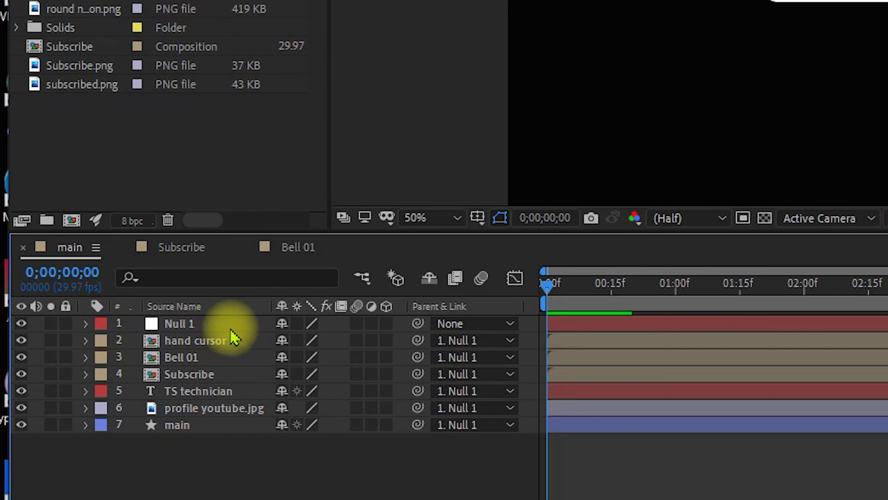
Add Position keyframes to the null layer at 0;00;00;00, 0;00;00;26, 0;00;04;27 and 0;00;06;01.
click(212, 315)
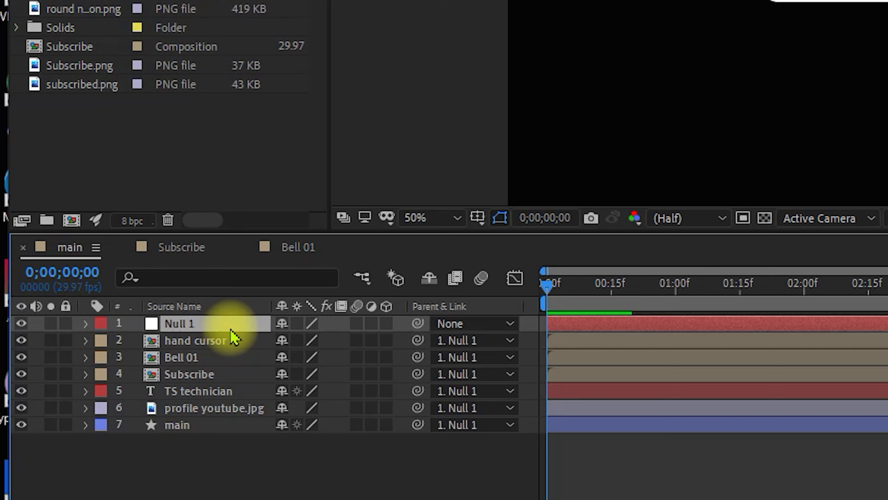
key(p)
click(136, 340)
drag(541, 282, 679, 292)
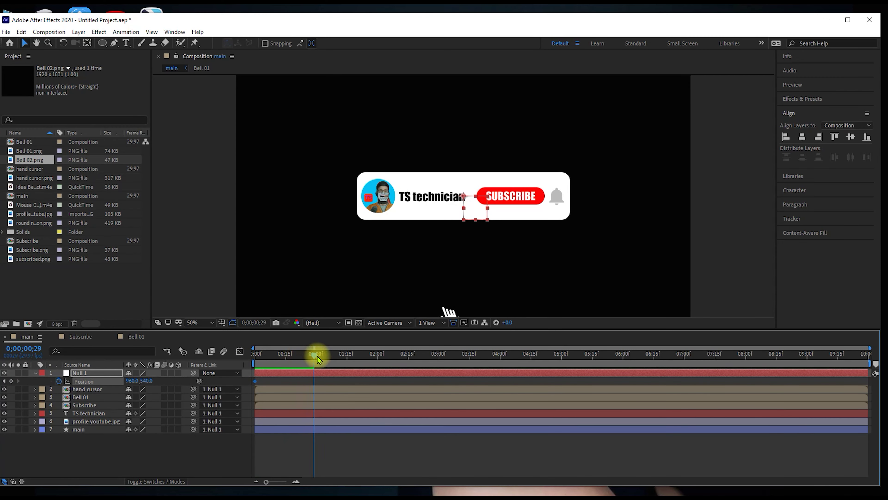
drag(318, 359, 550, 365)
click(11, 381)
click(11, 380)
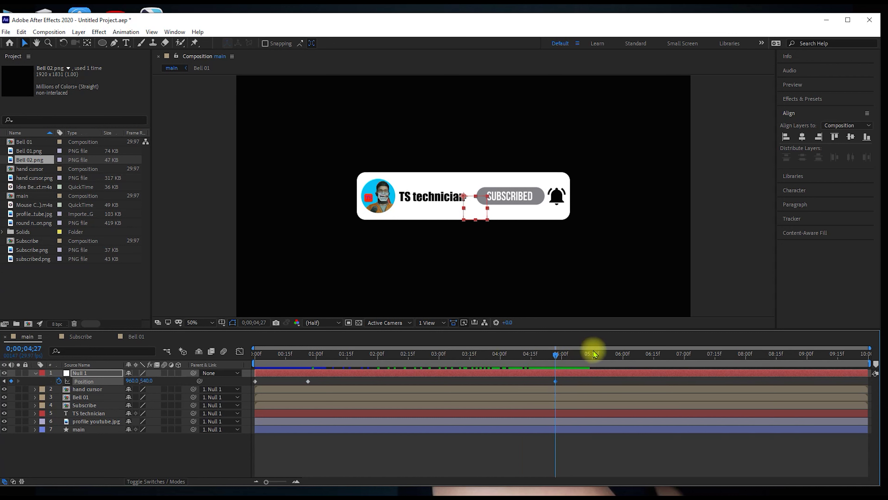
click(625, 354)
click(12, 382)
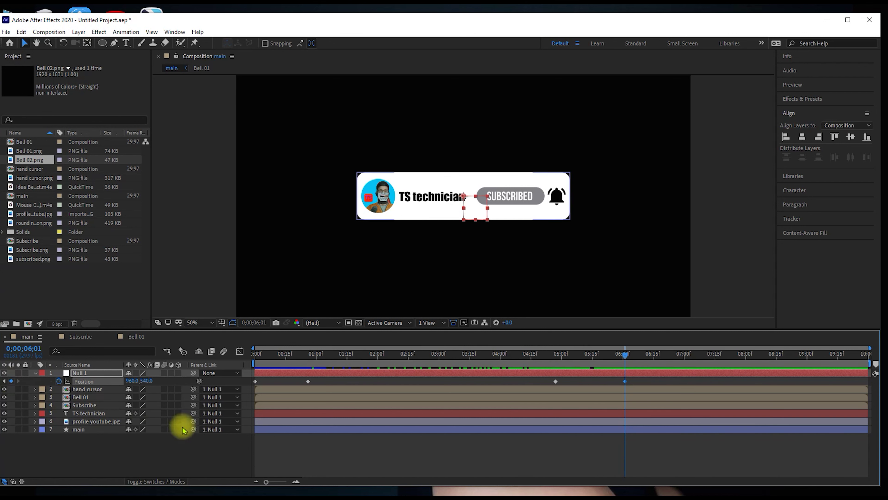
Set the null's Position to 960, 1232 at the first keyframe so the banner starts below the frame.
click(179, 460)
key(Home)
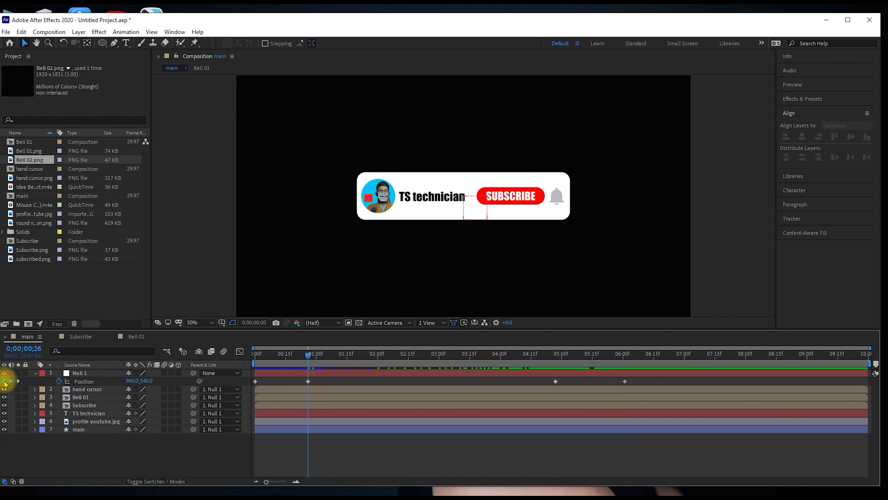
drag(145, 381, 497, 357)
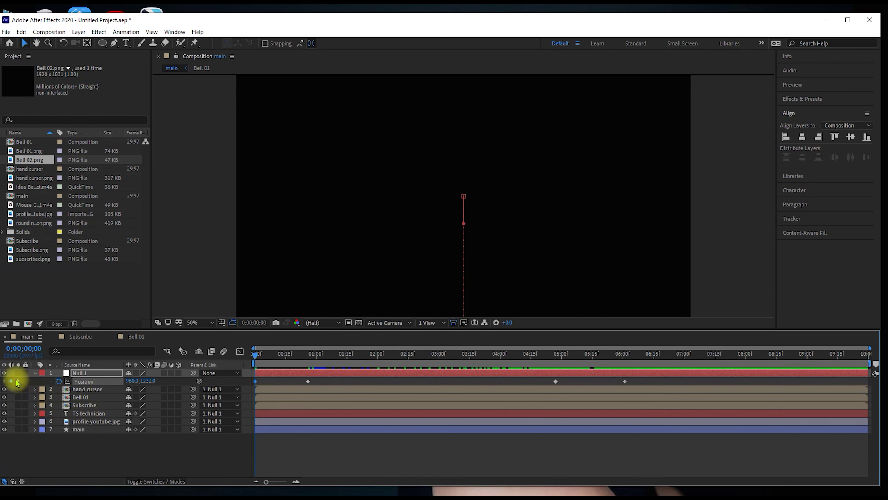
Set the null's Position to 960, 1266 at the 0;00;06;01 keyframe and apply Easy Ease to all its Position keyframes.
triple_click(19, 381)
drag(145, 381, 522, 347)
click(94, 382)
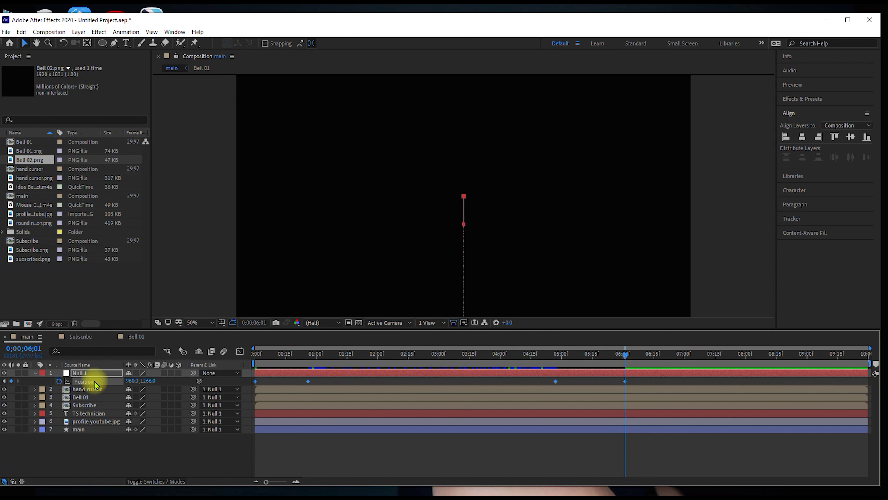
Reshape the null's entrance speed curve in the Graph Editor so it peaks early and slows gradually into the second keyframe.
click(239, 352)
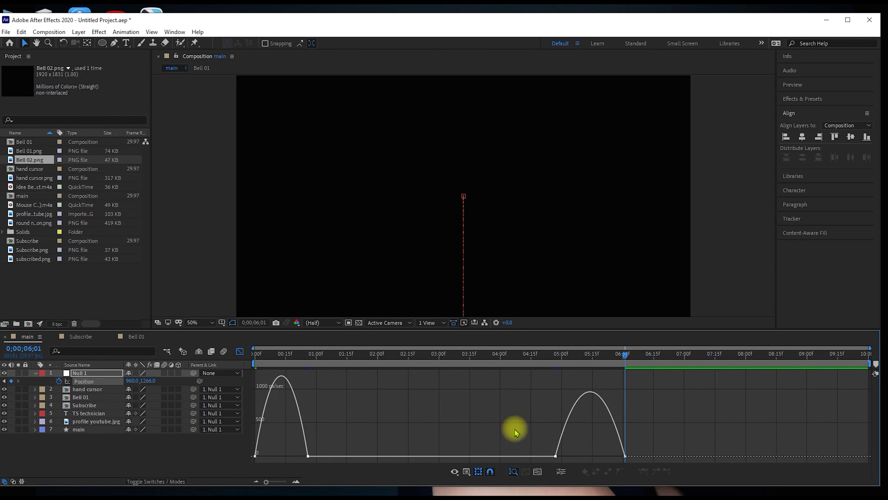
click(305, 458)
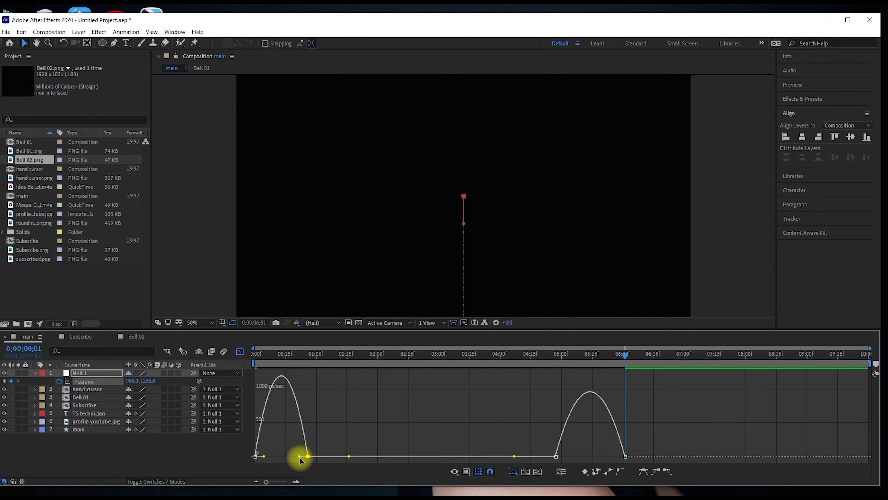
drag(297, 458, 287, 459)
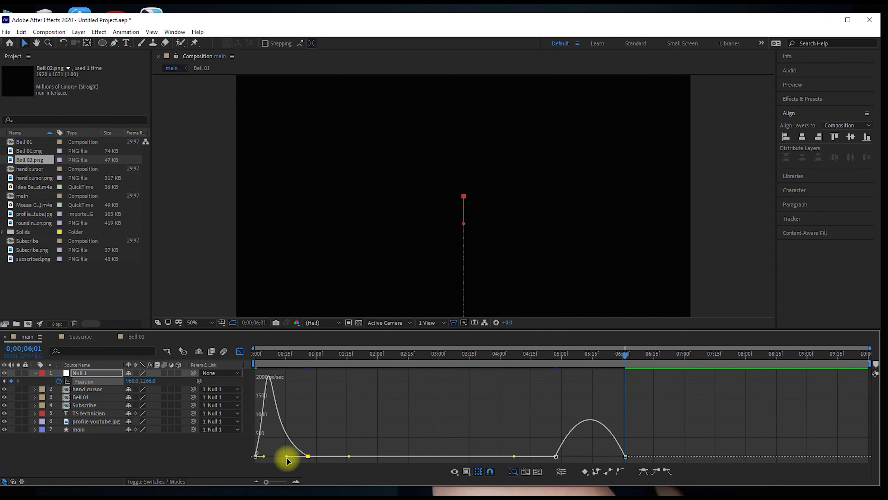
drag(287, 458, 282, 457)
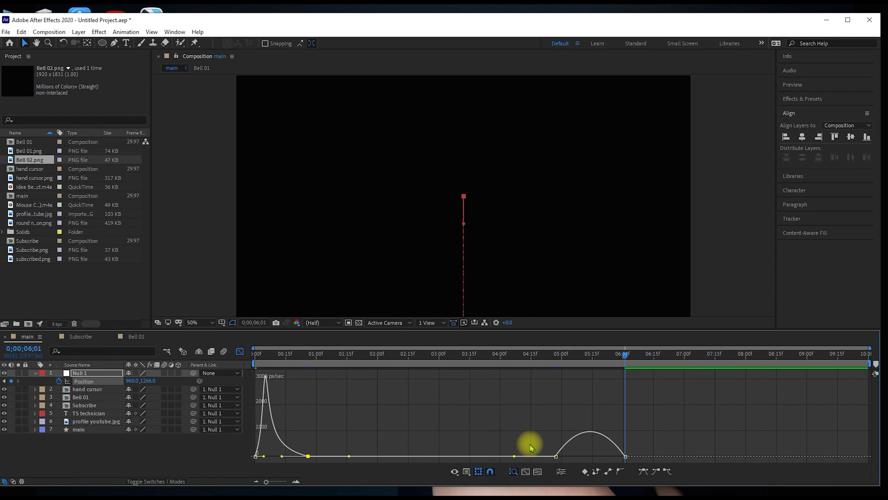
Reshape the null's exit speed curve so it starts slowly from the third keyframe and peaks late, and return to the layer view.
click(556, 456)
drag(567, 456, 591, 456)
click(205, 460)
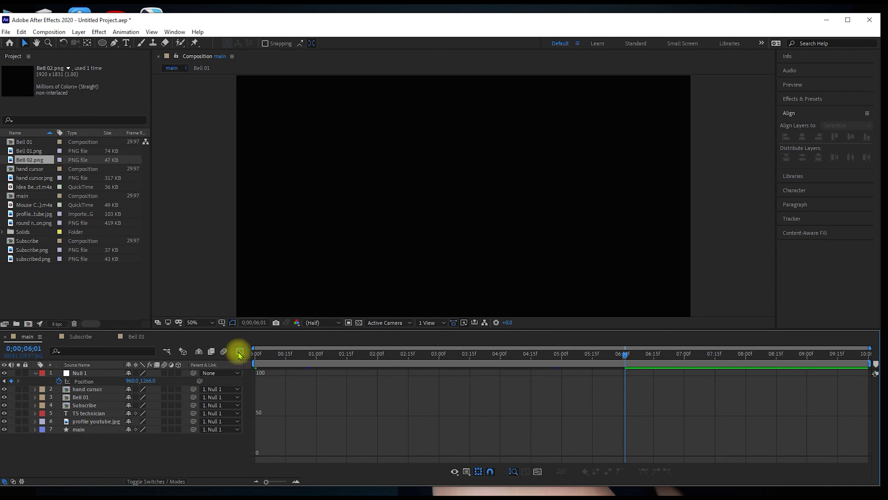
click(239, 351)
Preview the slide animation, turn on the transparency grid, and return to the start of the timeline.
key(space)
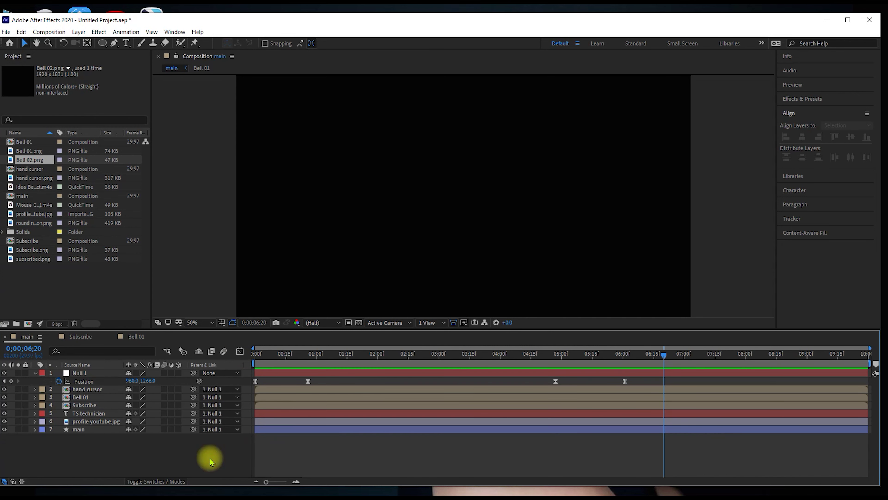
click(358, 321)
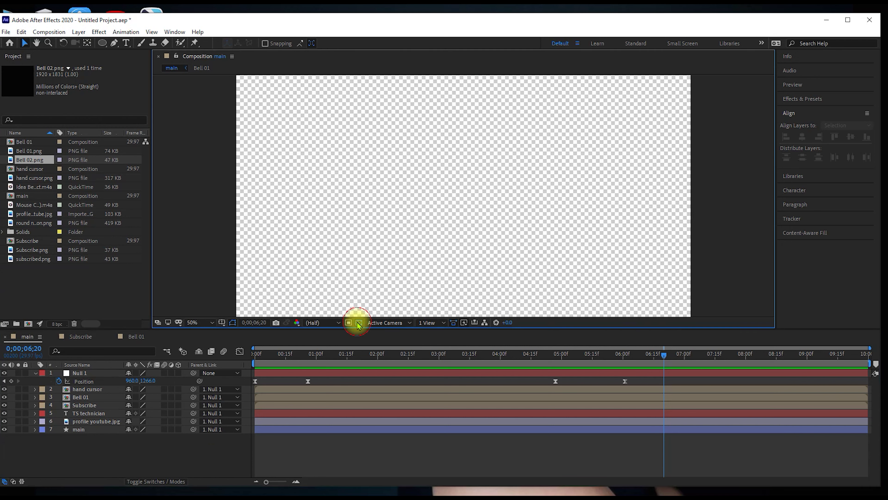
drag(409, 354, 232, 369)
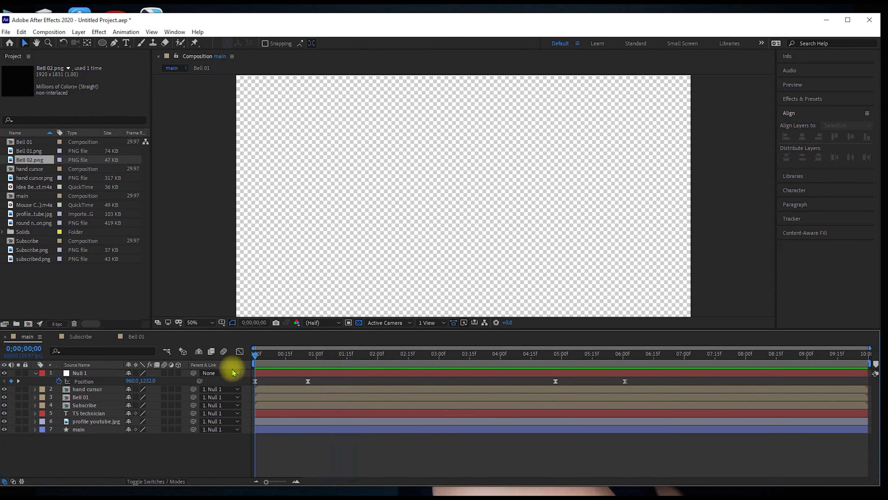
Create a composition-sized 1920 x 1080 px solid layer in lime green (61F61F).
right_click(123, 452)
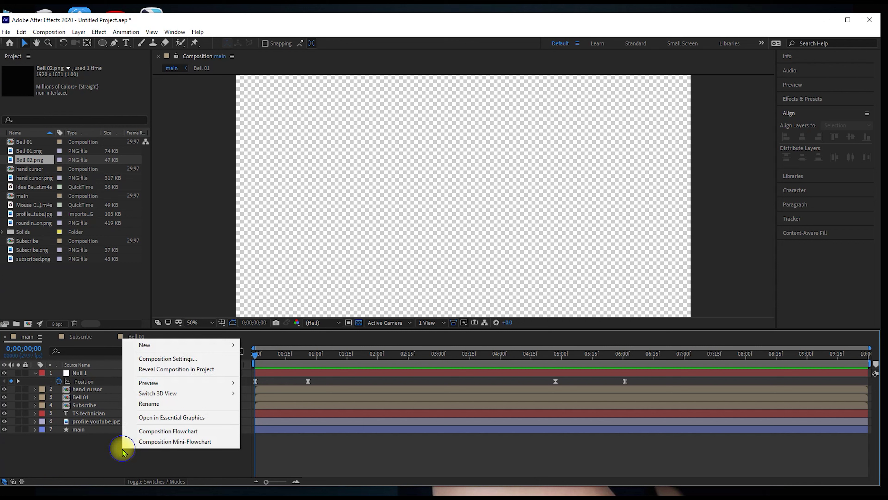
mouse_move(186, 345)
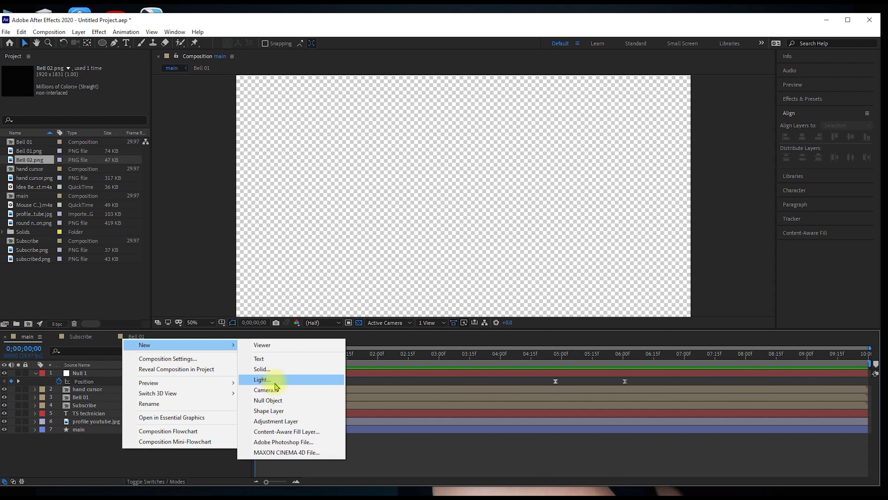
click(261, 368)
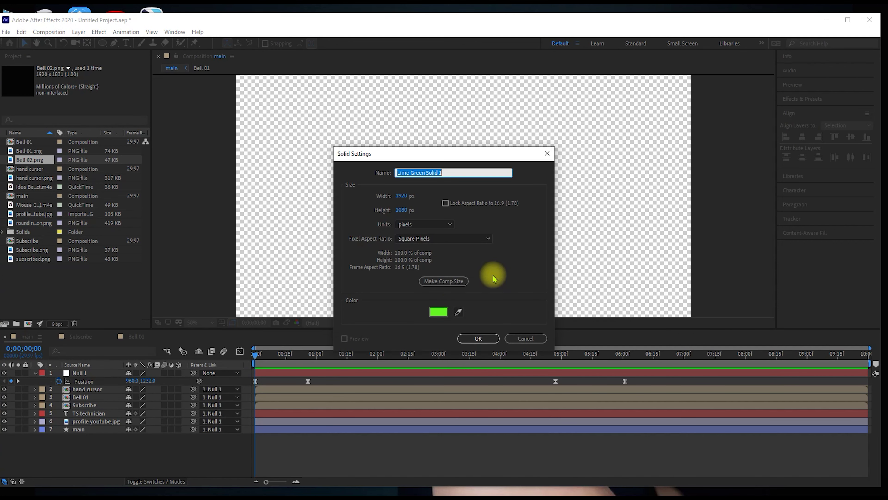
click(443, 310)
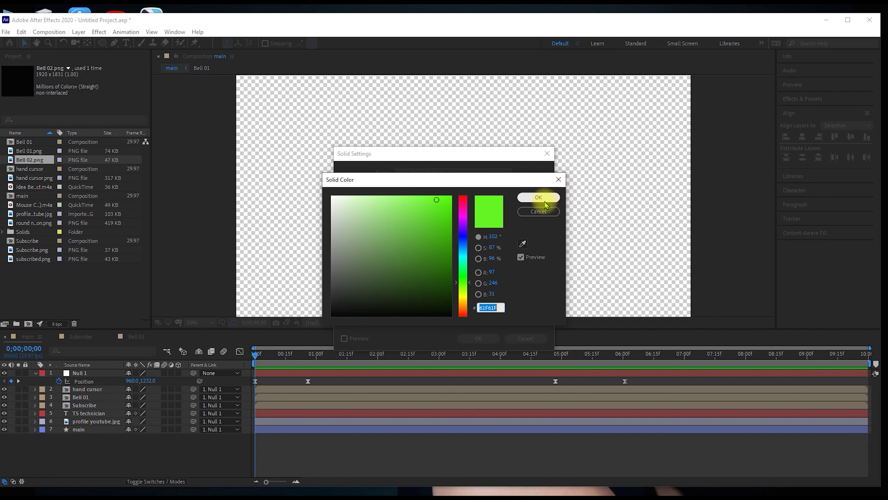
click(536, 198)
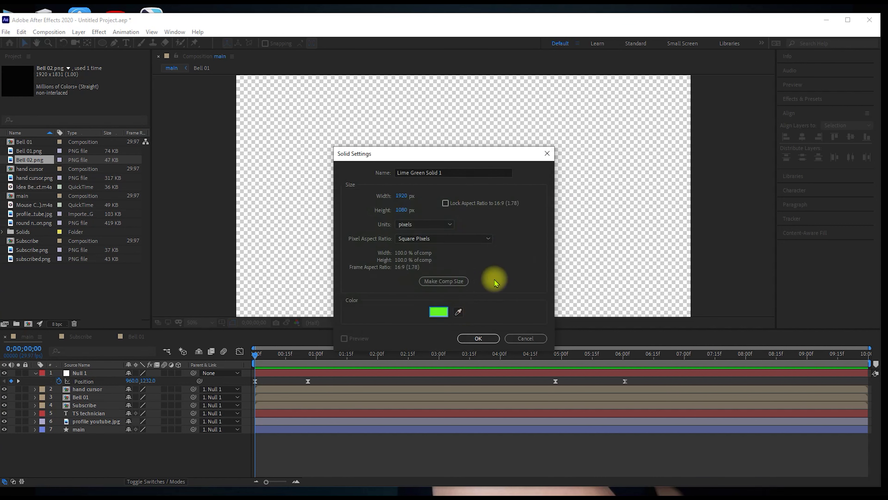
click(454, 281)
click(478, 338)
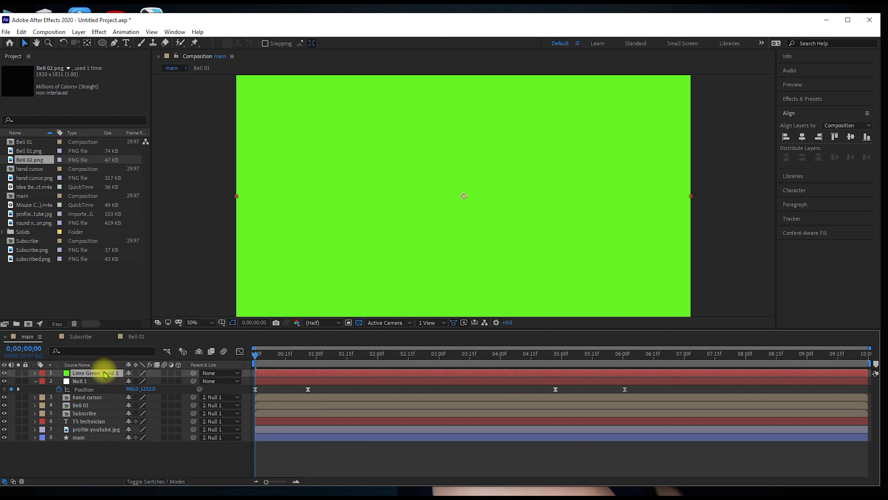
Move the lime green solid beneath all other layers and preview the animation from the start.
drag(105, 374, 109, 440)
click(166, 453)
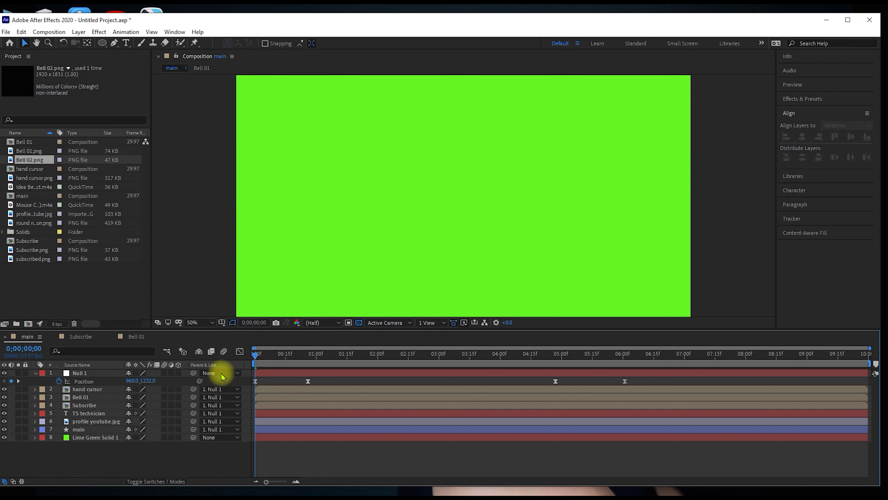
key(space)
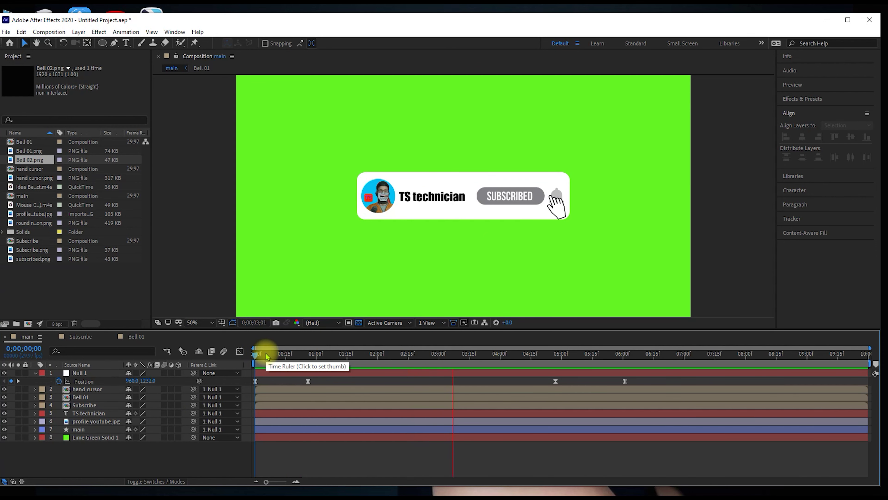
key(space)
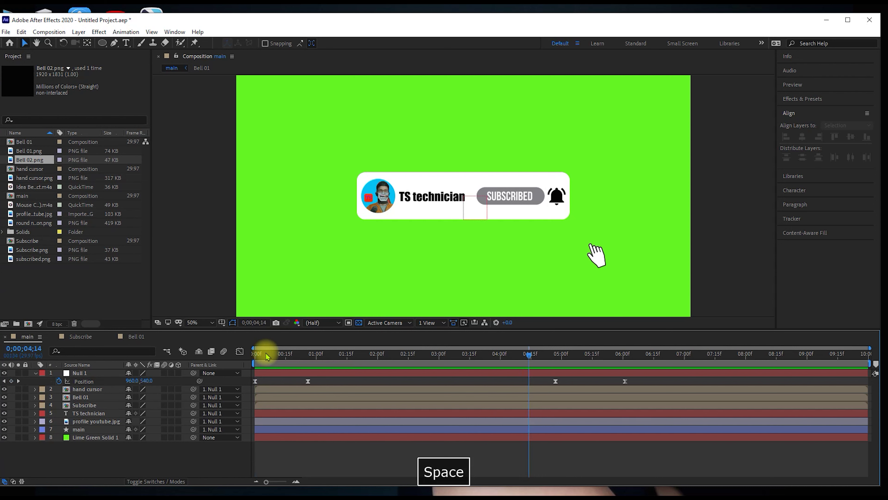